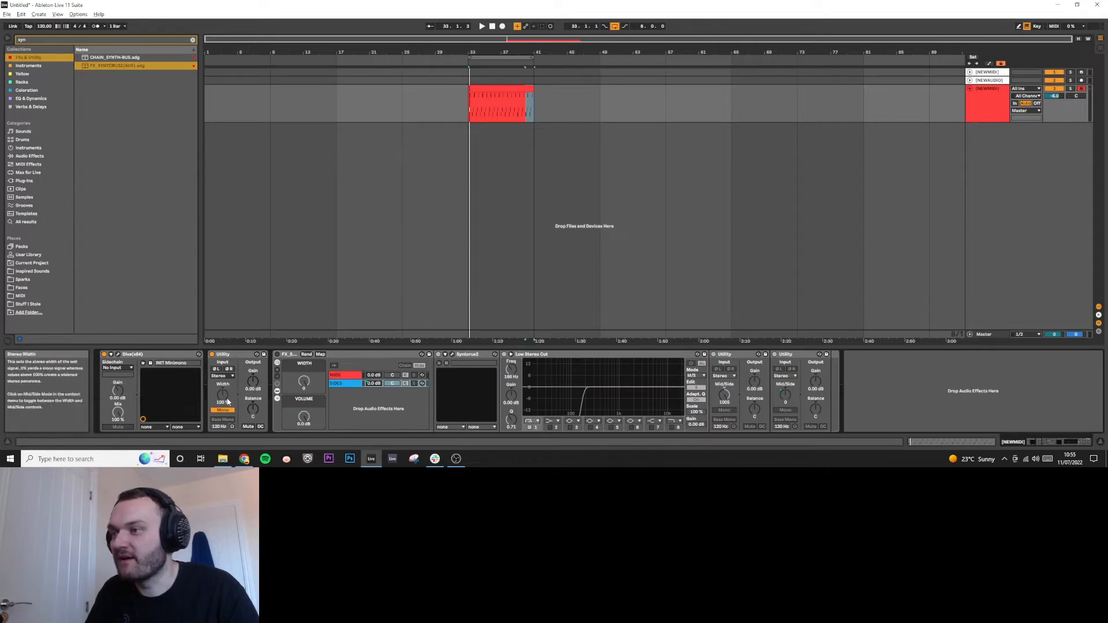
# - Play the synth clip in mono, enable the FX rack after the Utility, and play the clip again for comparison
pyautogui.click(225, 355)
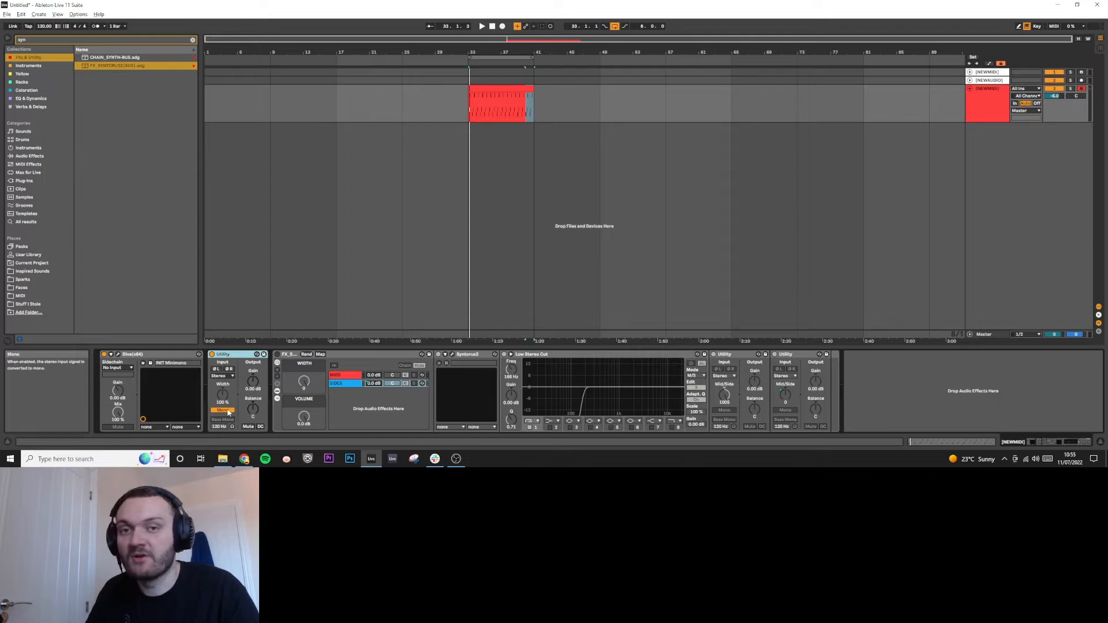
pyautogui.press('space')
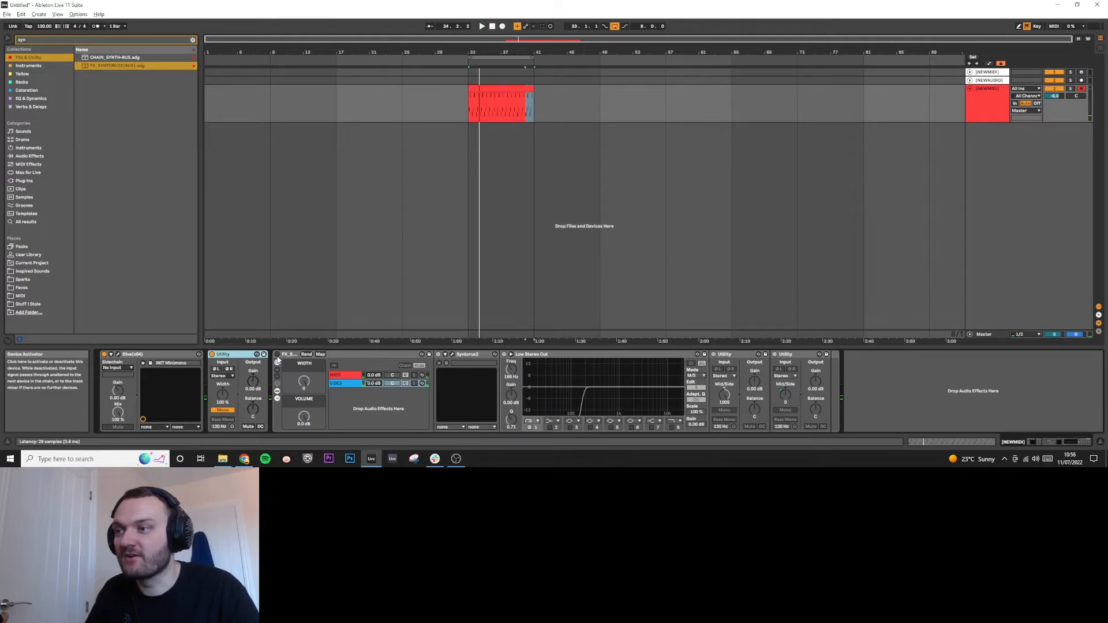
pyautogui.click(277, 355)
pyautogui.press('space')
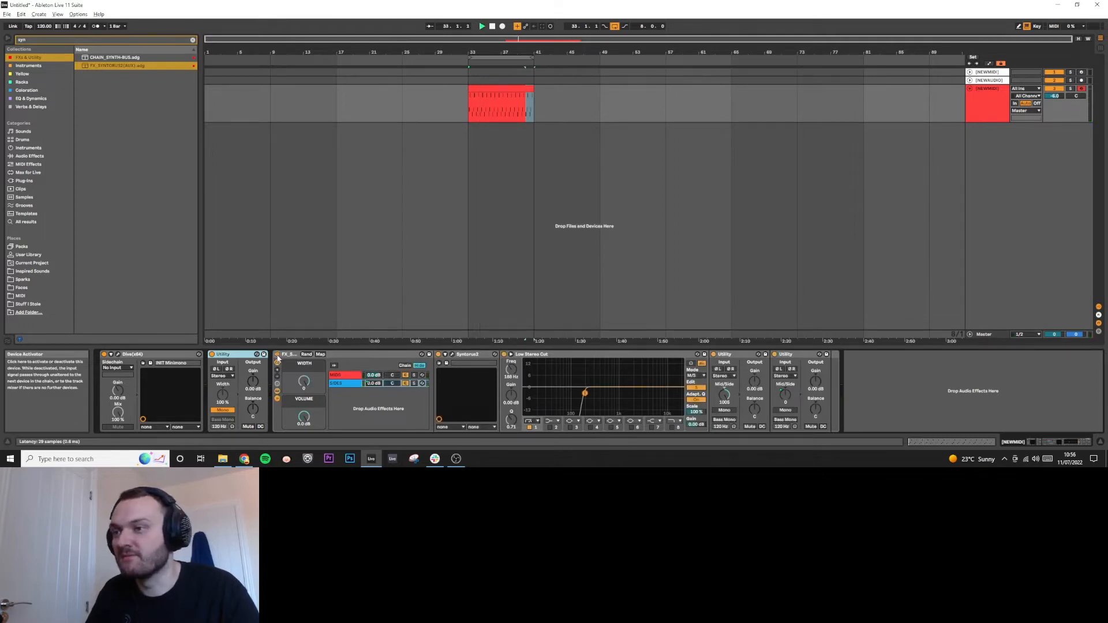
# - Try out the FX rack's WIDTH and VOLUME macros while auditioning the clip
pyautogui.moveTo(304, 381); pyautogui.dragTo(304, 384)
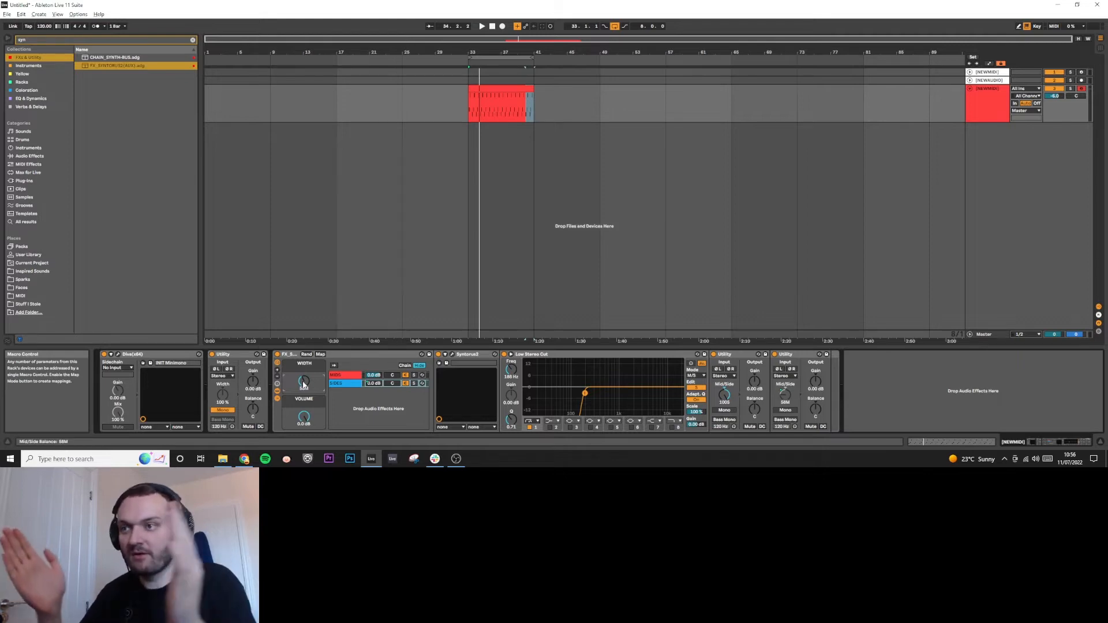
pyautogui.moveTo(303, 384)
pyautogui.mouseDown()
pyautogui.moveTo(303, 409)
pyautogui.moveTo(303, 378)
pyautogui.mouseUp()
pyautogui.press('space')
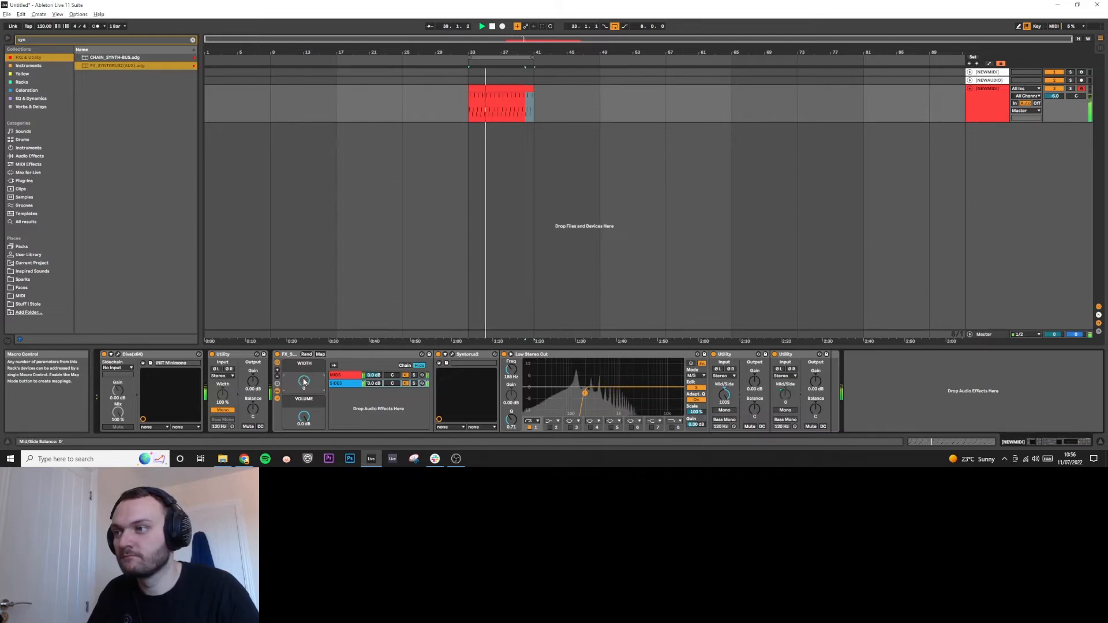
pyautogui.press('space')
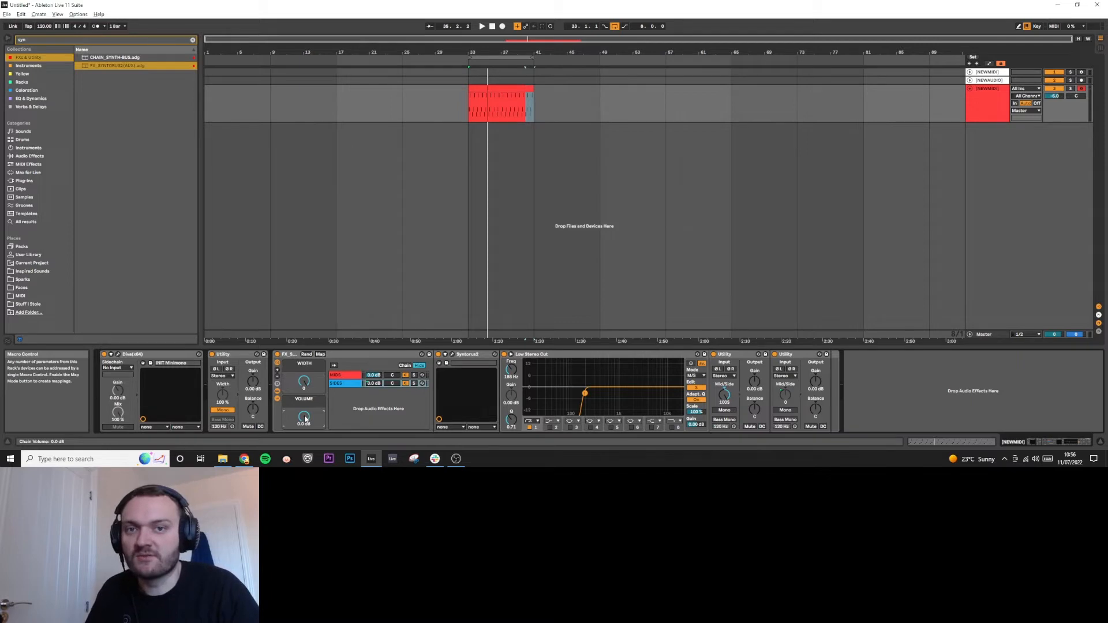
pyautogui.press('space')
pyautogui.moveTo(305, 418)
pyautogui.mouseDown()
pyautogui.moveTo(304, 450)
pyautogui.moveTo(306, 416)
pyautogui.mouseUp()
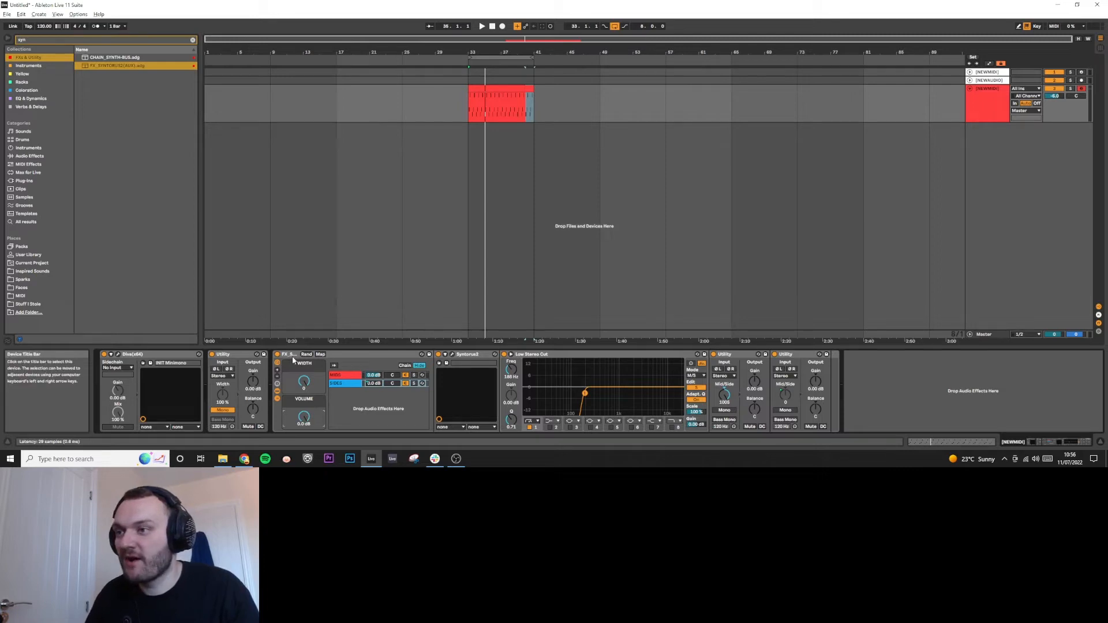
# - Move Syntorus2 out of the FX rack to the end of the device chain and delete the rack
pyautogui.moveTo(468, 354); pyautogui.dragTo(912, 366)
pyautogui.click(333, 355)
pyautogui.press('Delete')
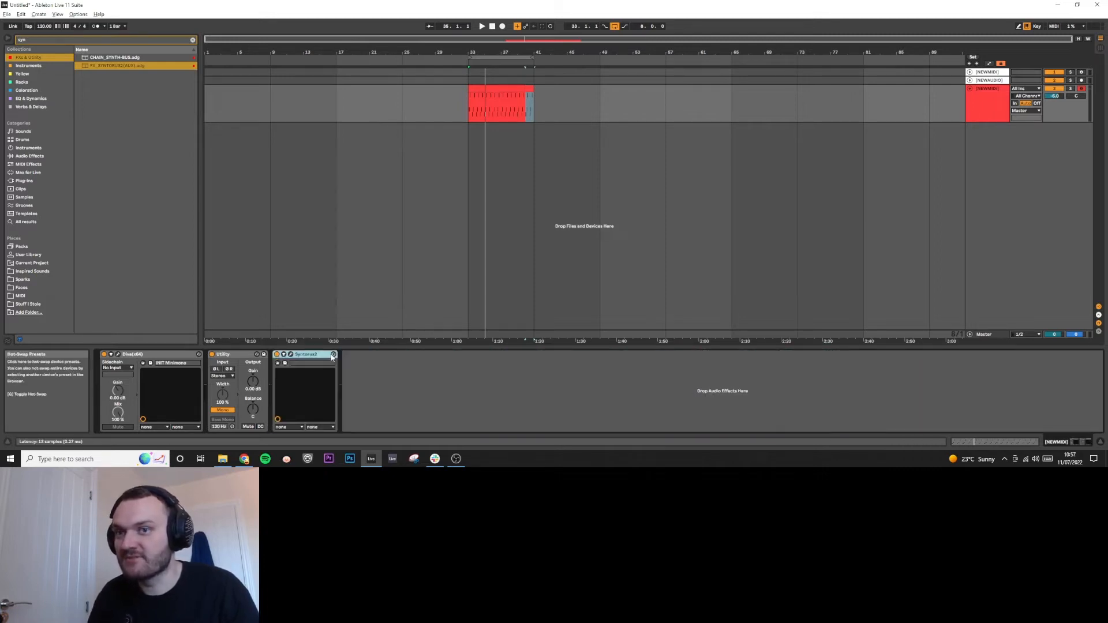
# - View Syntorus2's settings in its plug-in window, close the window and play the clip through the chorus
pyautogui.click(291, 355)
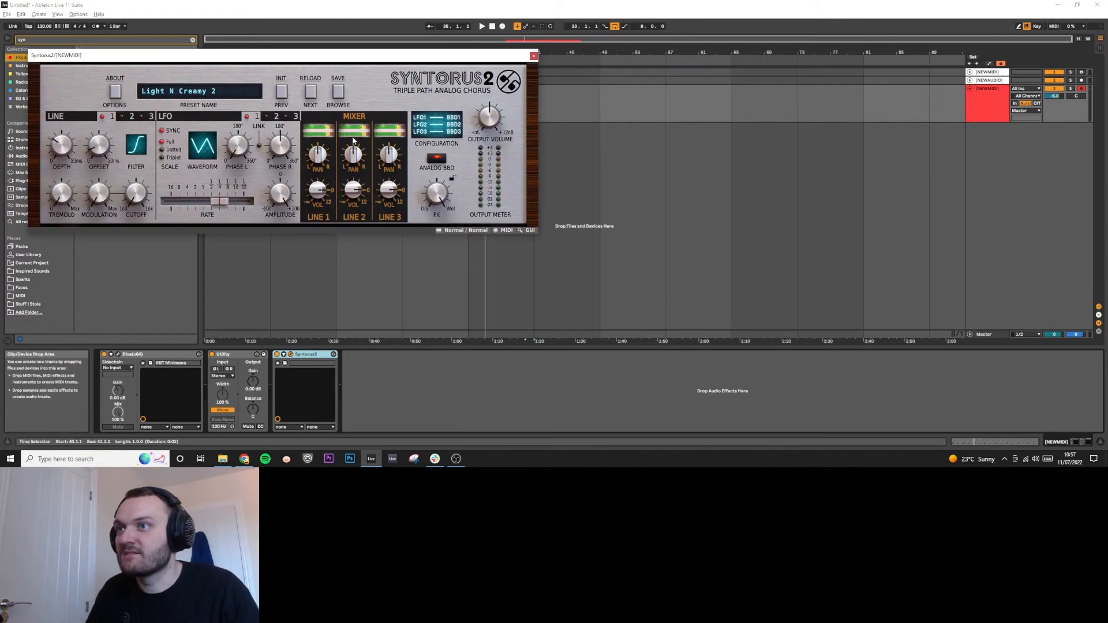
pyautogui.moveTo(249, 57); pyautogui.dragTo(293, 71)
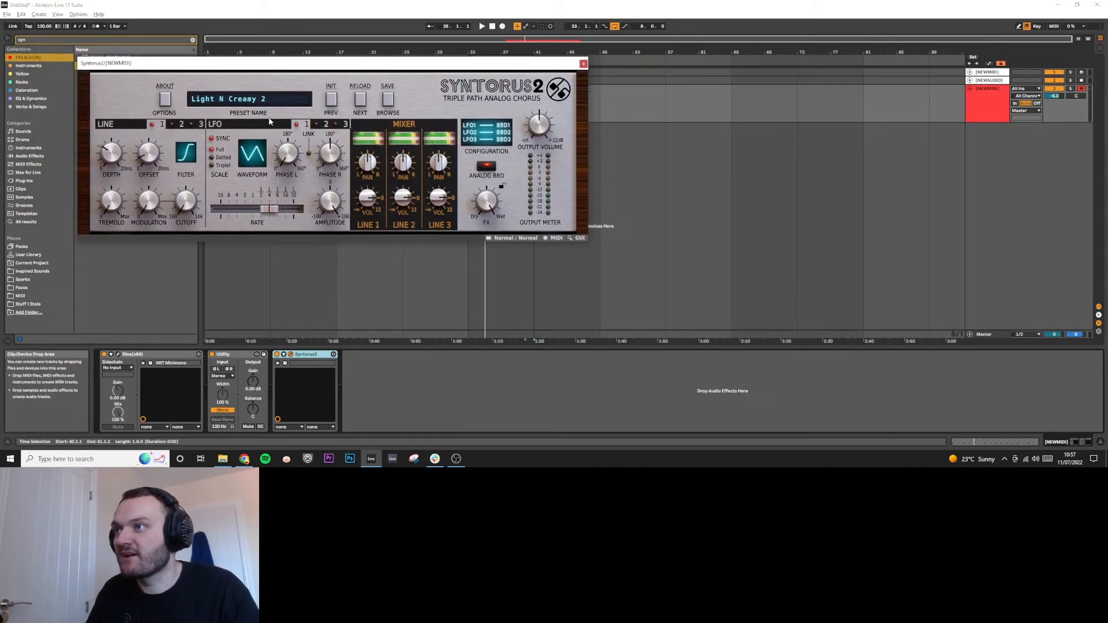
pyautogui.click(583, 63)
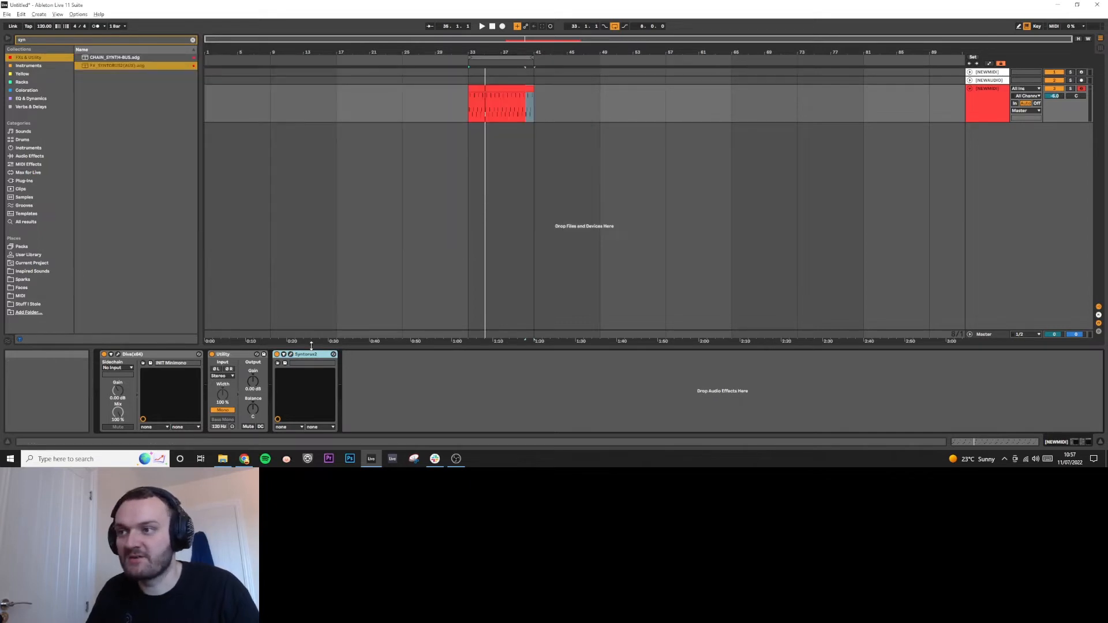
pyautogui.press('space')
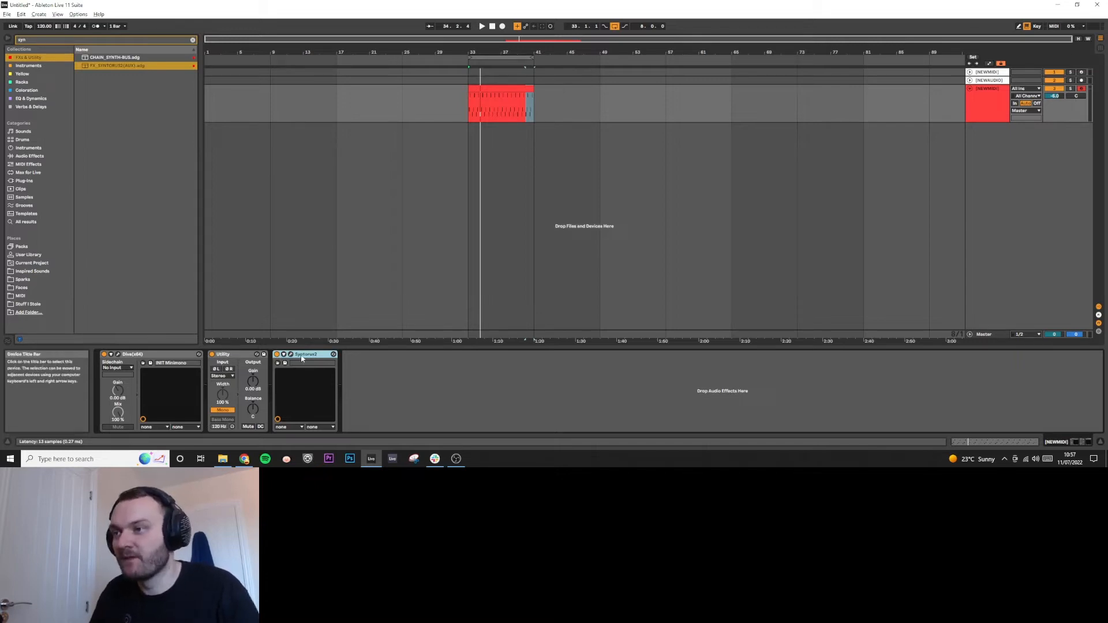
# - Group Syntorus2 into an Audio Effect Rack, show its chain list and create a second chain
pyautogui.hotkey('ctrl', 'g')
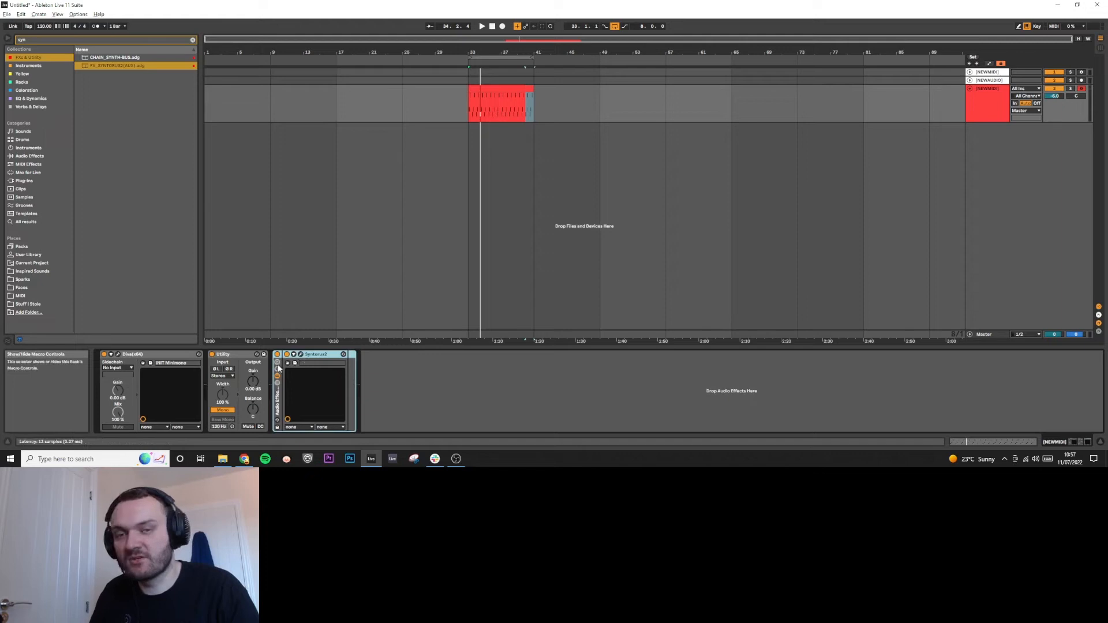
pyautogui.click(277, 383)
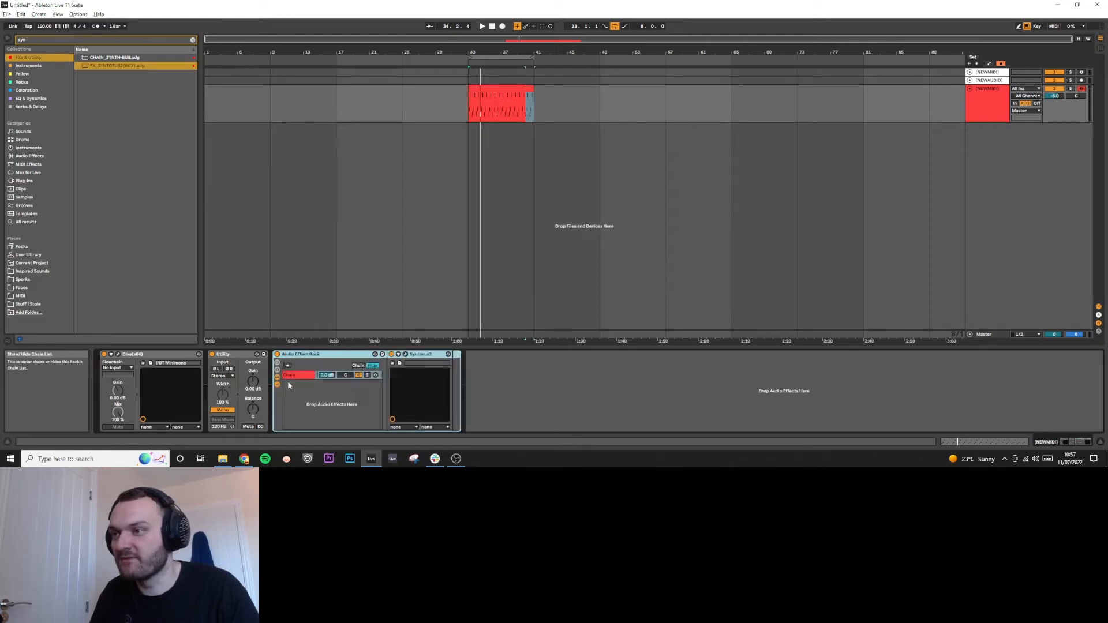
pyautogui.click(297, 376)
pyautogui.rightClick(299, 388)
pyautogui.click(307, 391)
pyautogui.click(300, 377)
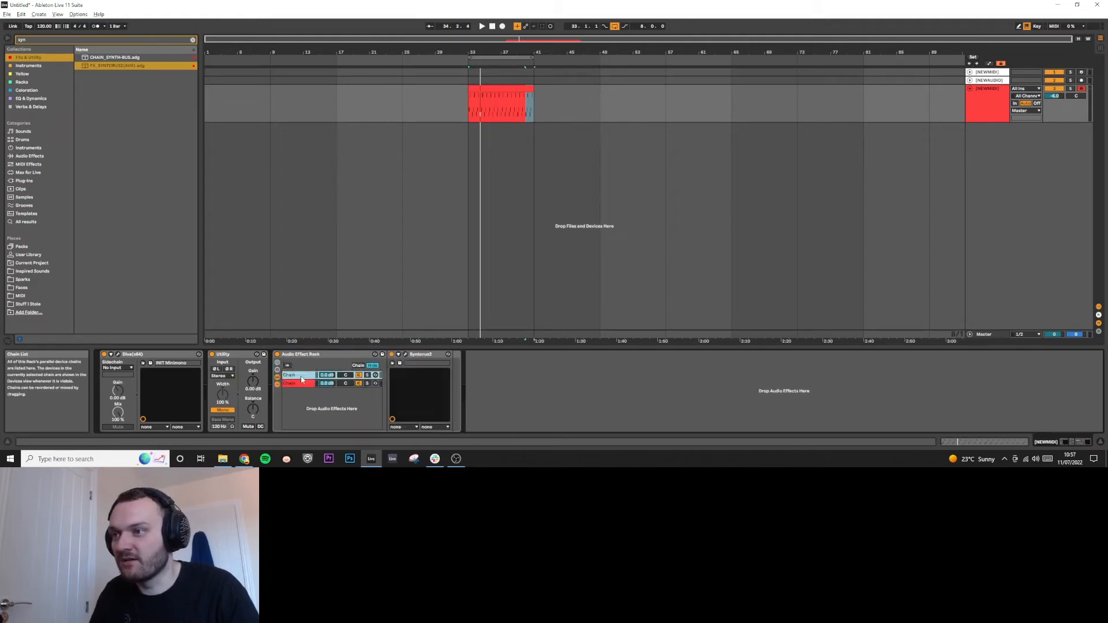
# - Rename the Audio Effect Rack to STEREO WIDEREN
pyautogui.click(303, 355)
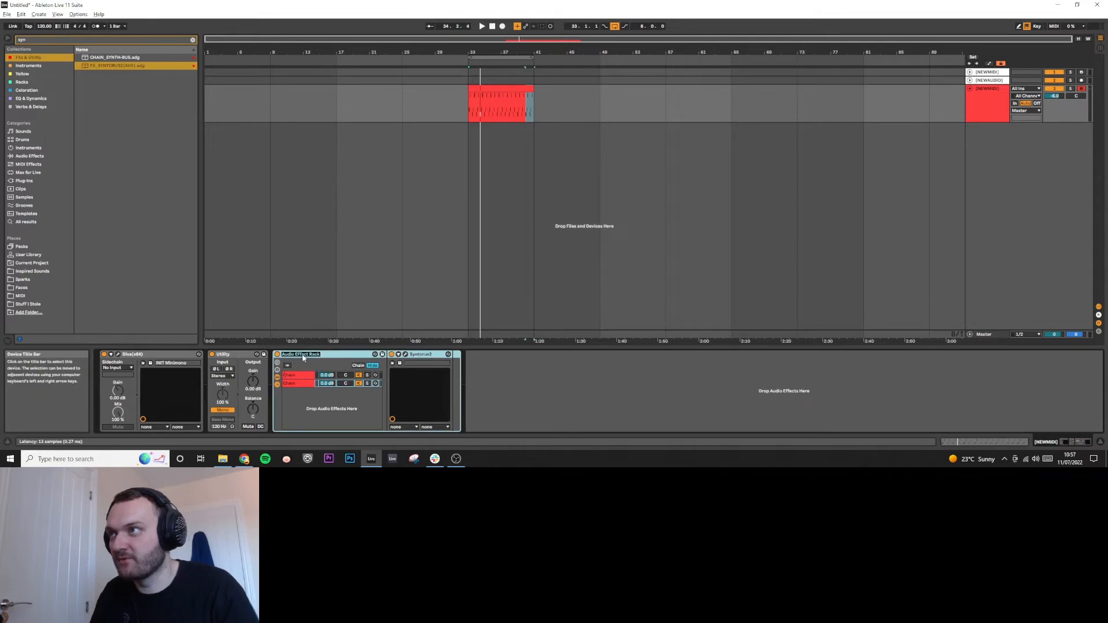
pyautogui.write('STEREO WIDE')
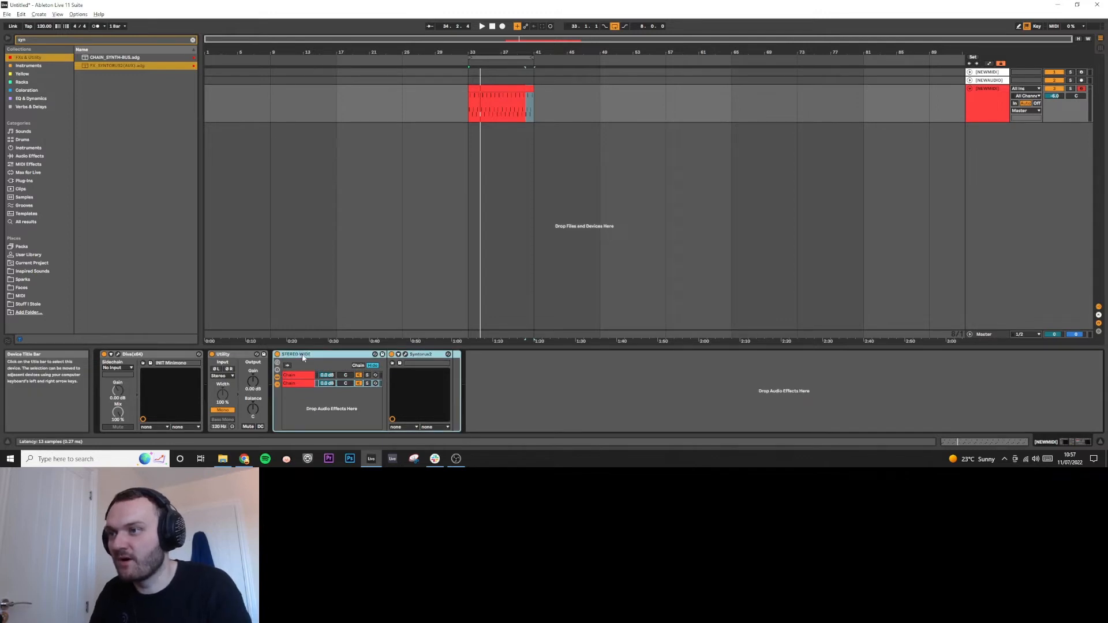
pyautogui.write('REN')
# - Rename the empty chain MONO and the Syntorus2 chain SIDES, and colour the SIDES chain blue
pyautogui.doubleClick(297, 376)
pyautogui.write('MONO')
pyautogui.doubleClick(292, 385)
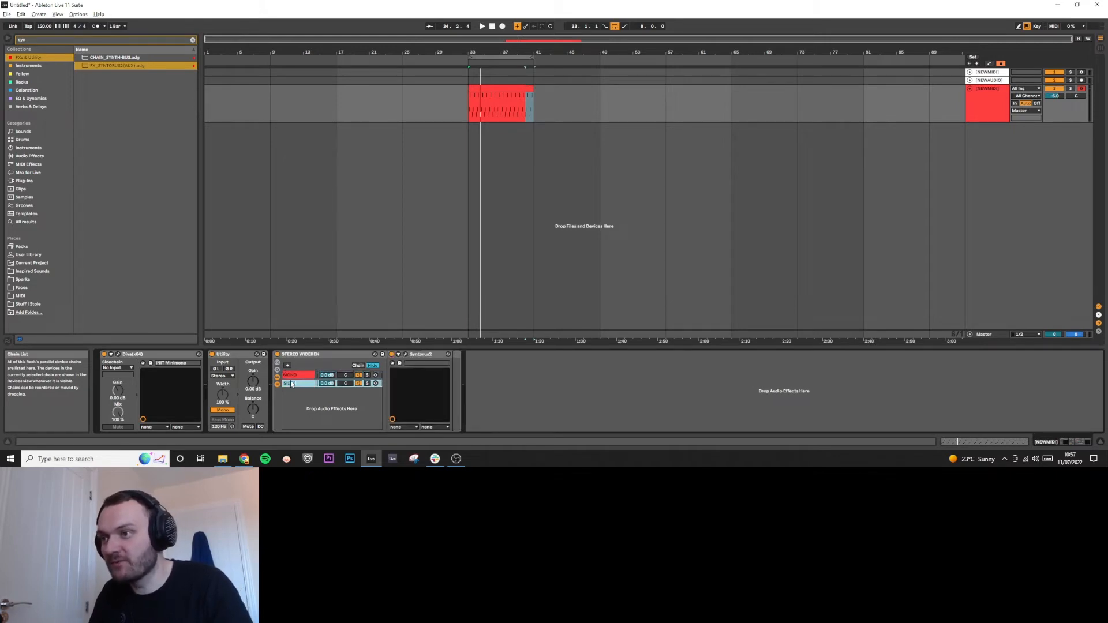
pyautogui.rightClick(292, 385)
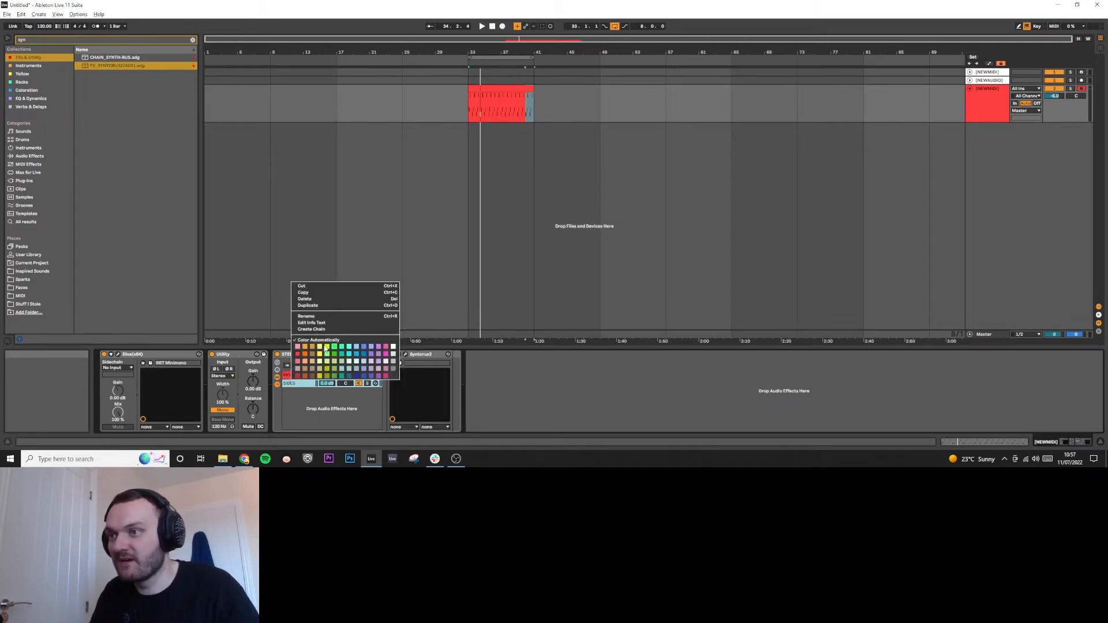
pyautogui.click(364, 347)
# - Add a Utility to the MONO chain with its Mono option on, leaving the device active
pyautogui.click(301, 378)
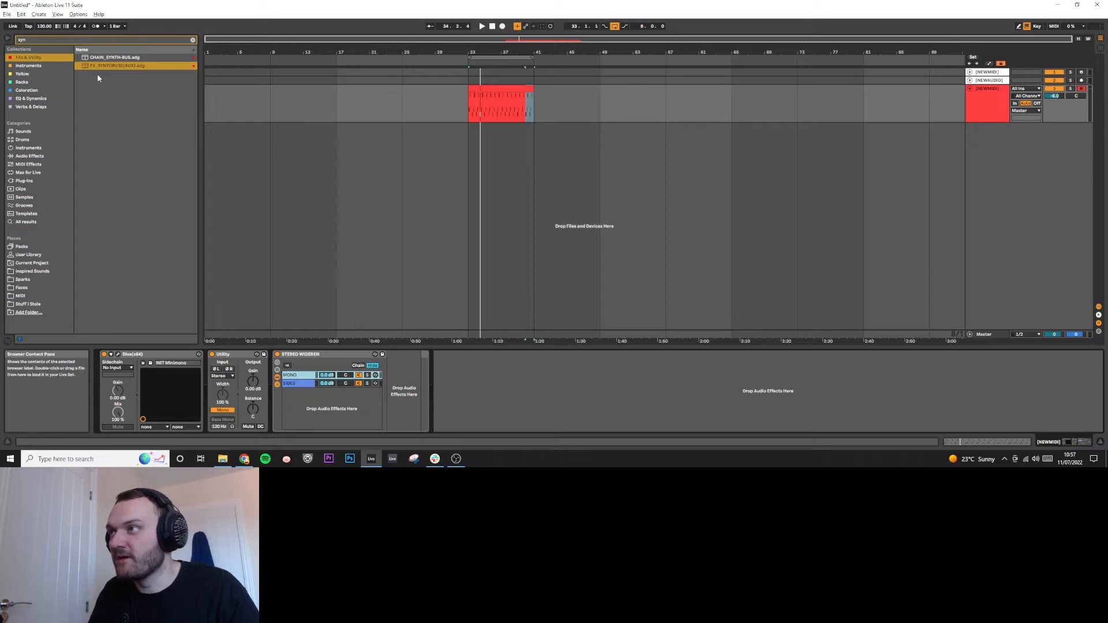
pyautogui.click(31, 98)
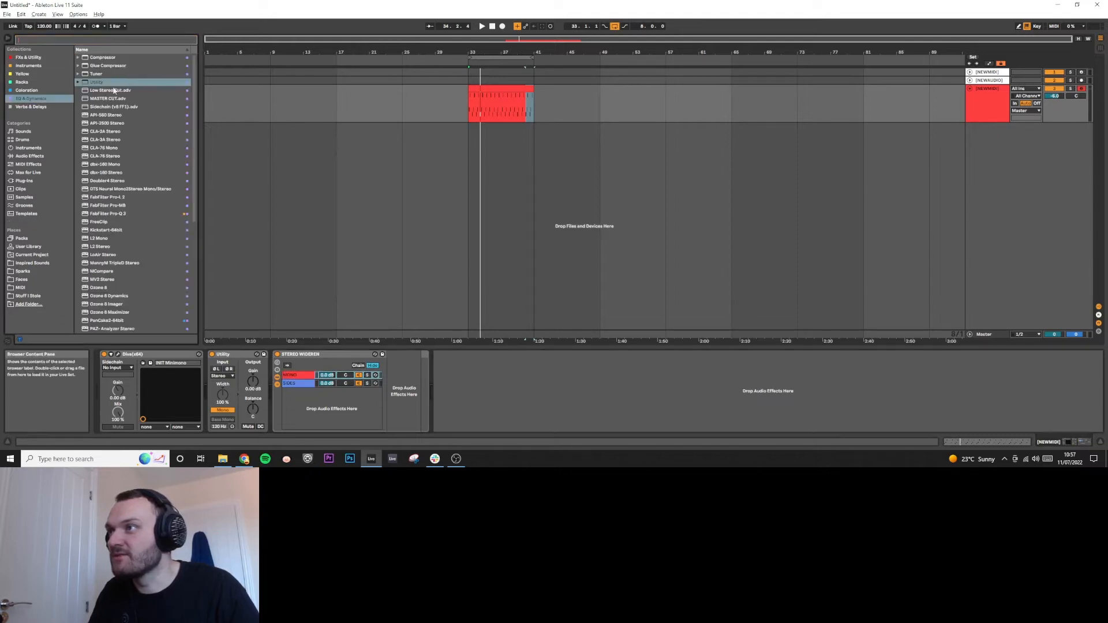
pyautogui.moveTo(96, 82); pyautogui.dragTo(399, 406)
pyautogui.click(403, 410)
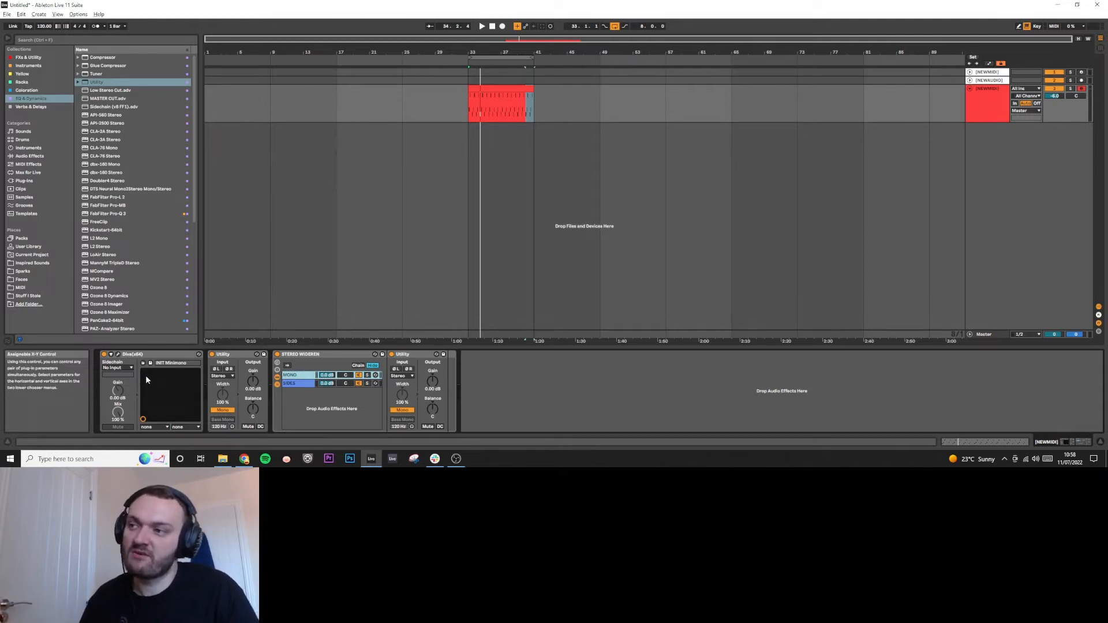
pyautogui.click(390, 355)
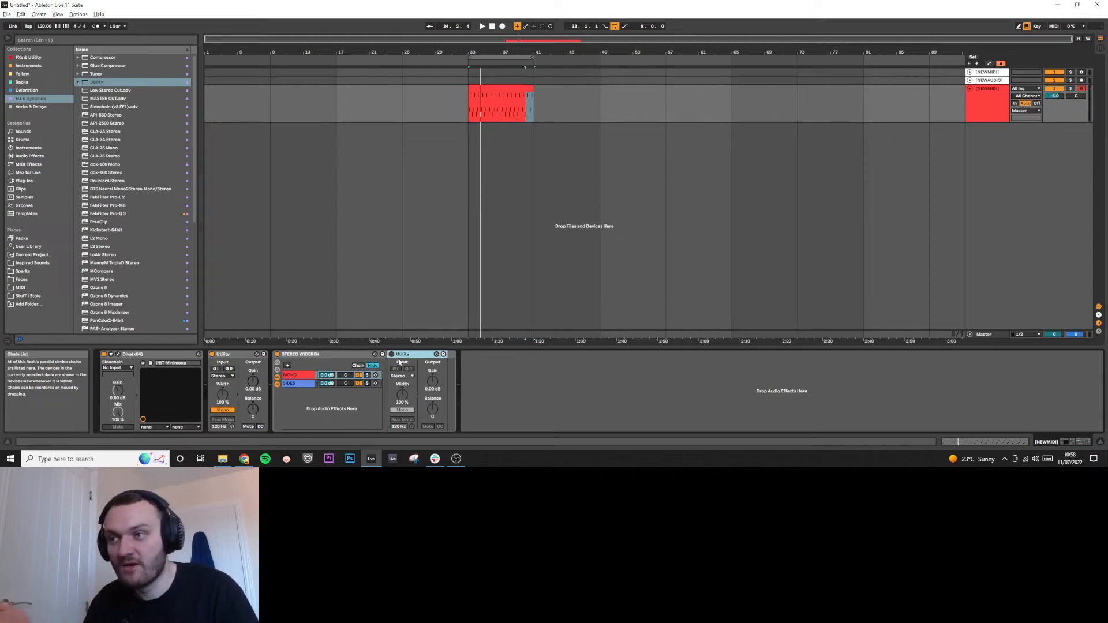
pyautogui.click(391, 355)
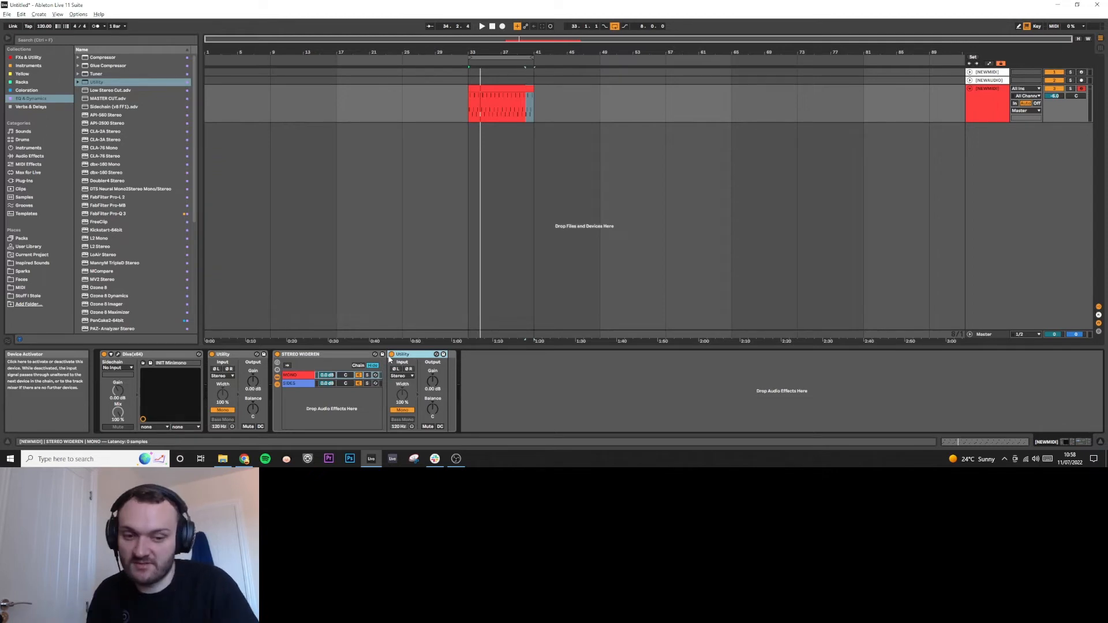
# - Add a Utility after Syntorus2 in the SIDES chain, switch its width control to Mid/Side Mode and set it to 100S
pyautogui.click(300, 383)
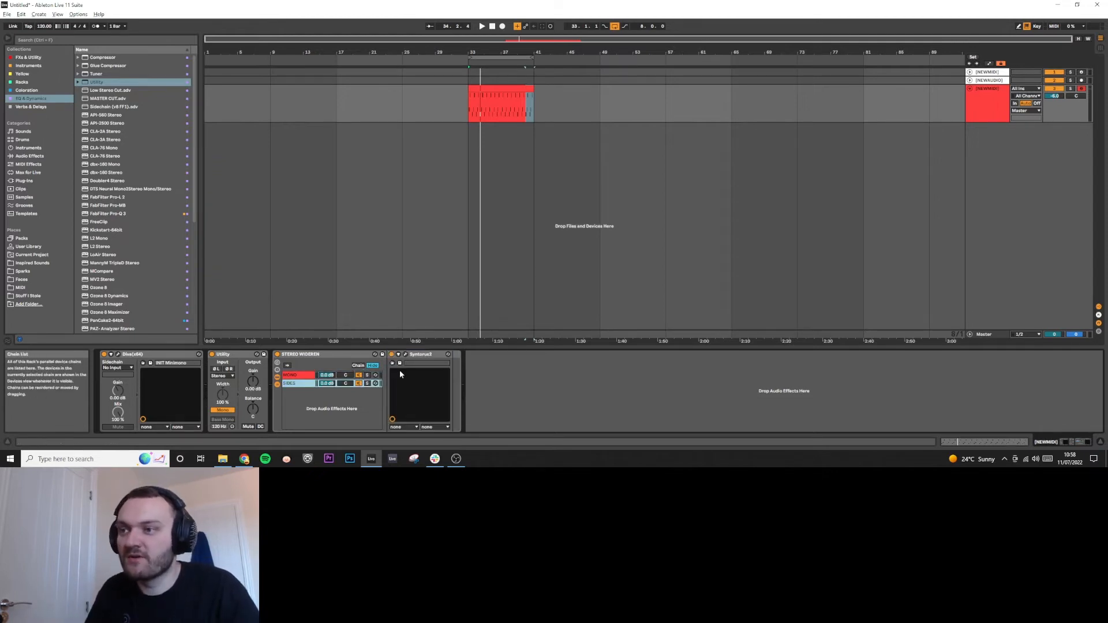
pyautogui.click(305, 375)
pyautogui.click(301, 383)
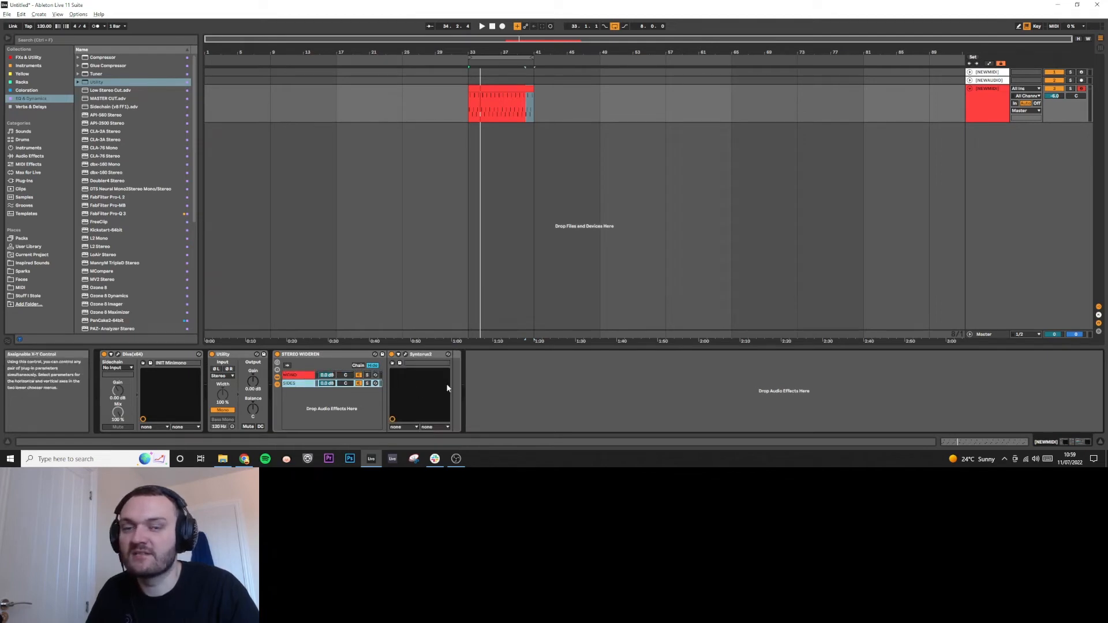
pyautogui.click(96, 82)
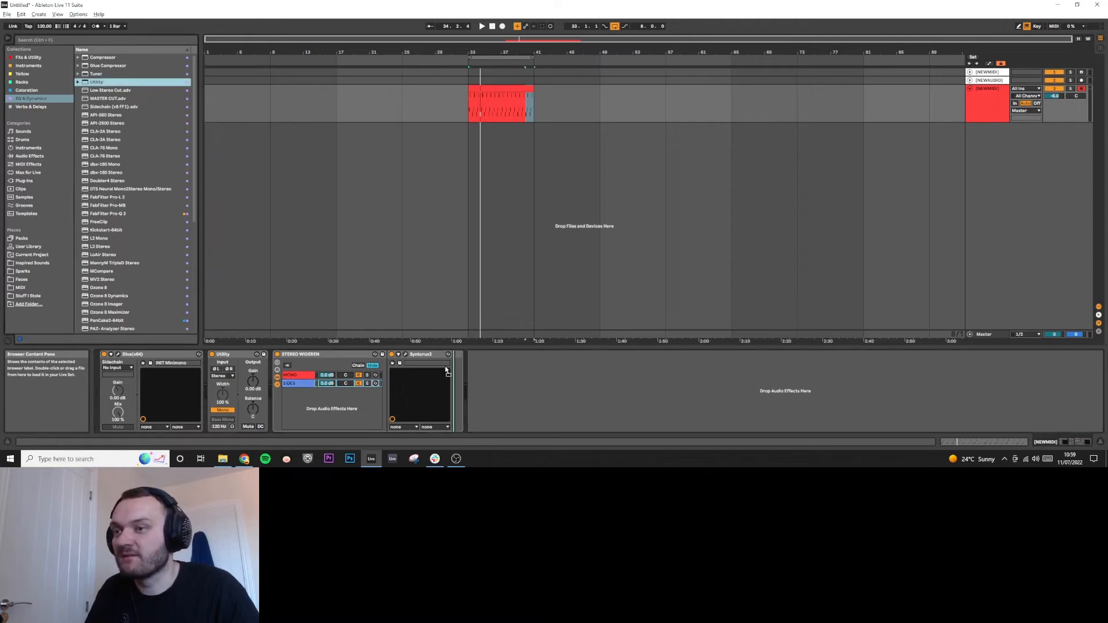
pyautogui.press('Return')
pyautogui.rightClick(467, 393)
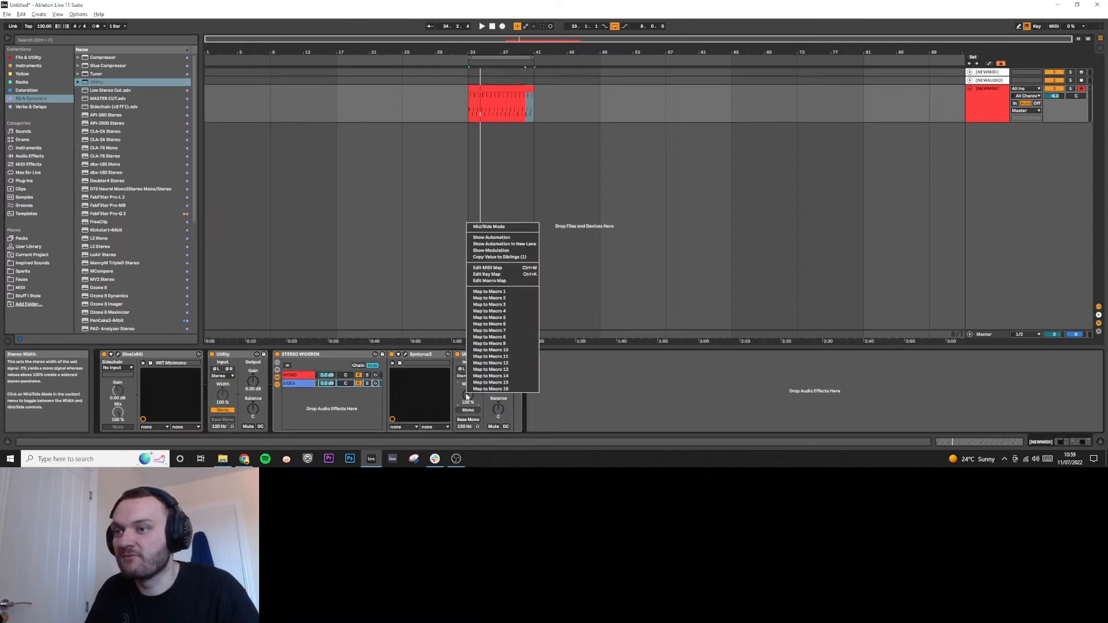
pyautogui.click(486, 228)
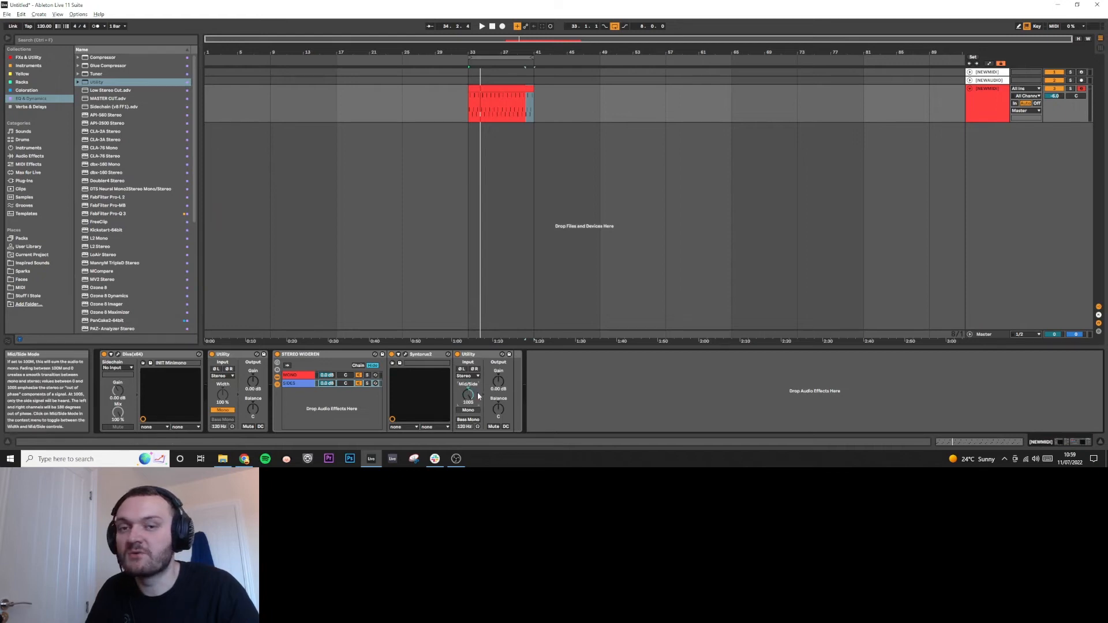
# - Play the clip with the MONO chain soloed, compare it with the SIDES chain soloed, and clear the solo
pyautogui.click(369, 376)
pyautogui.press('space')
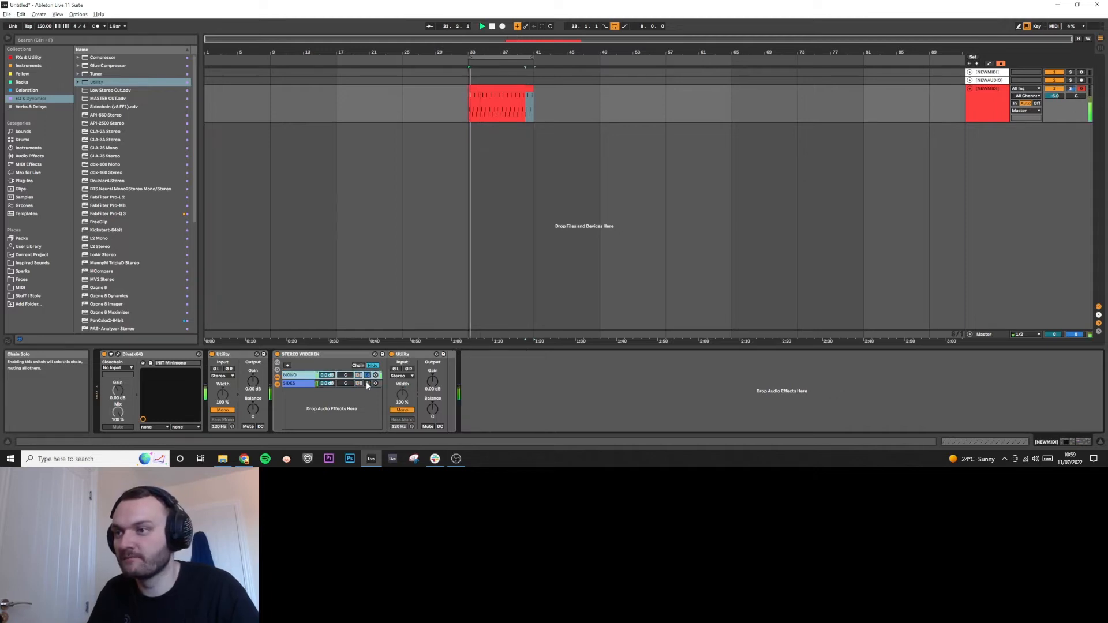
pyautogui.click(367, 384)
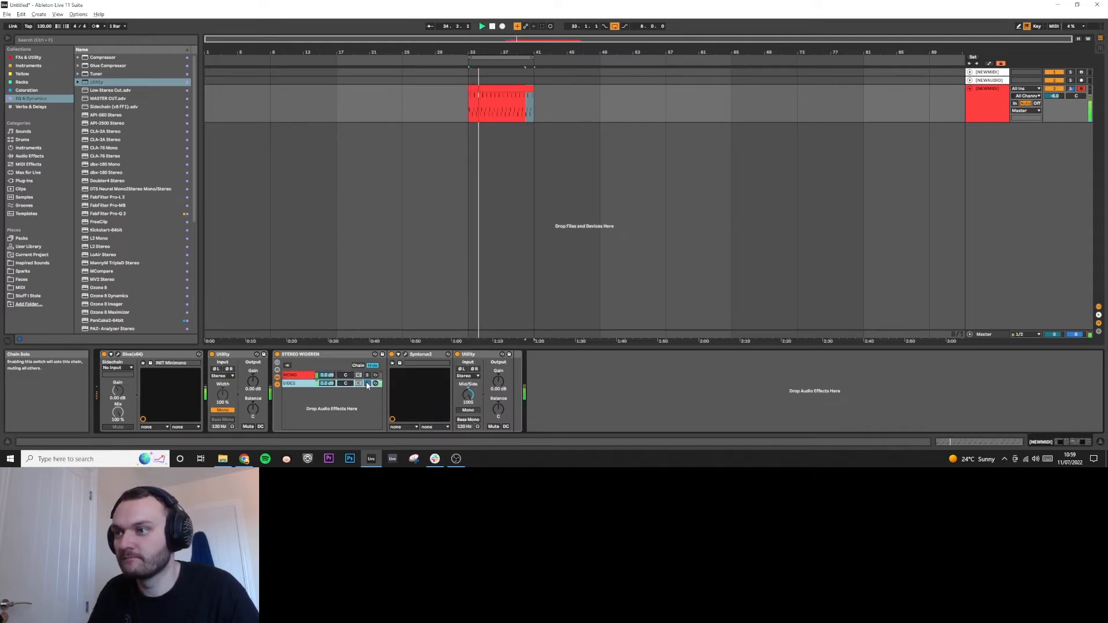
pyautogui.press('space')
pyautogui.click(367, 384)
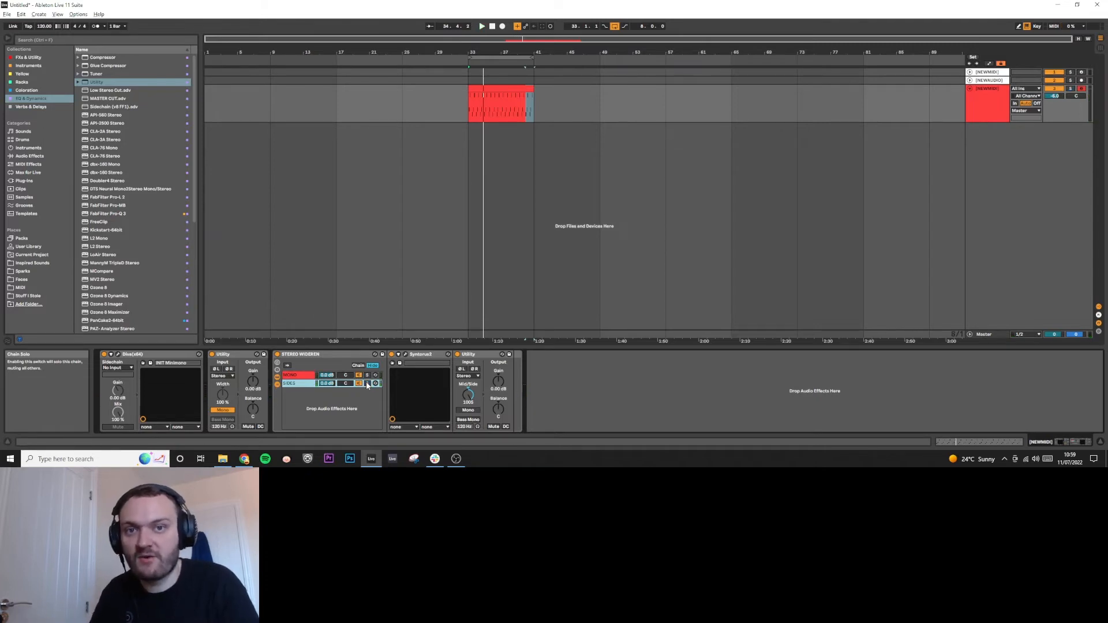
# - Add the Low Stereo Cut EQ preset after the Utility in the SIDES chain and set its filter frequency to 120 Hz
pyautogui.click(98, 94)
pyautogui.moveTo(98, 94); pyautogui.dragTo(611, 417)
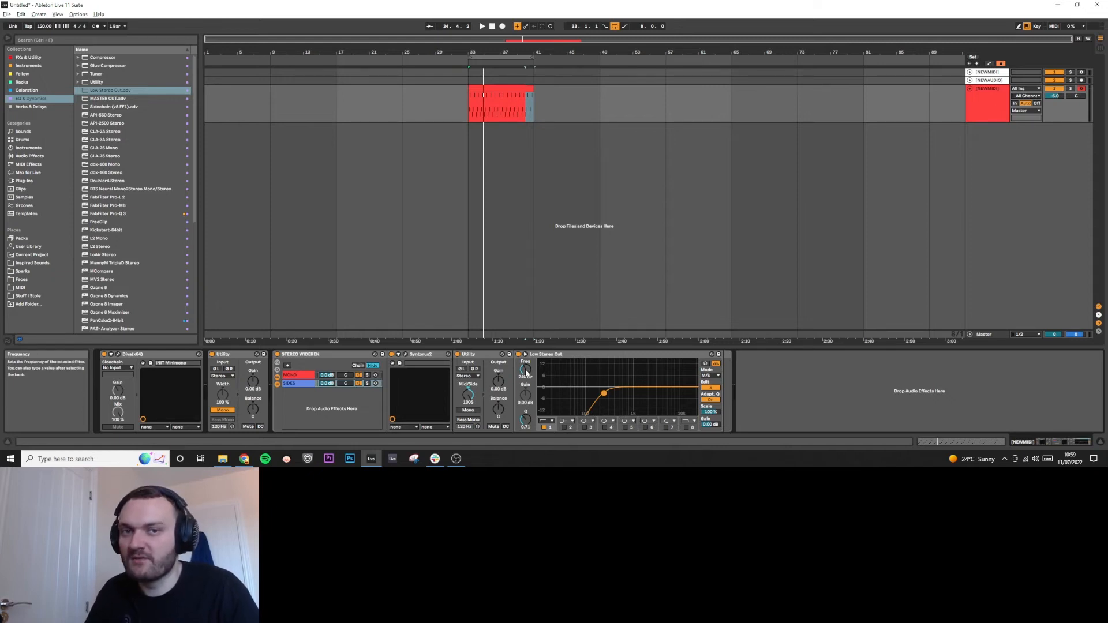
pyautogui.moveTo(526, 372); pyautogui.dragTo(526, 384)
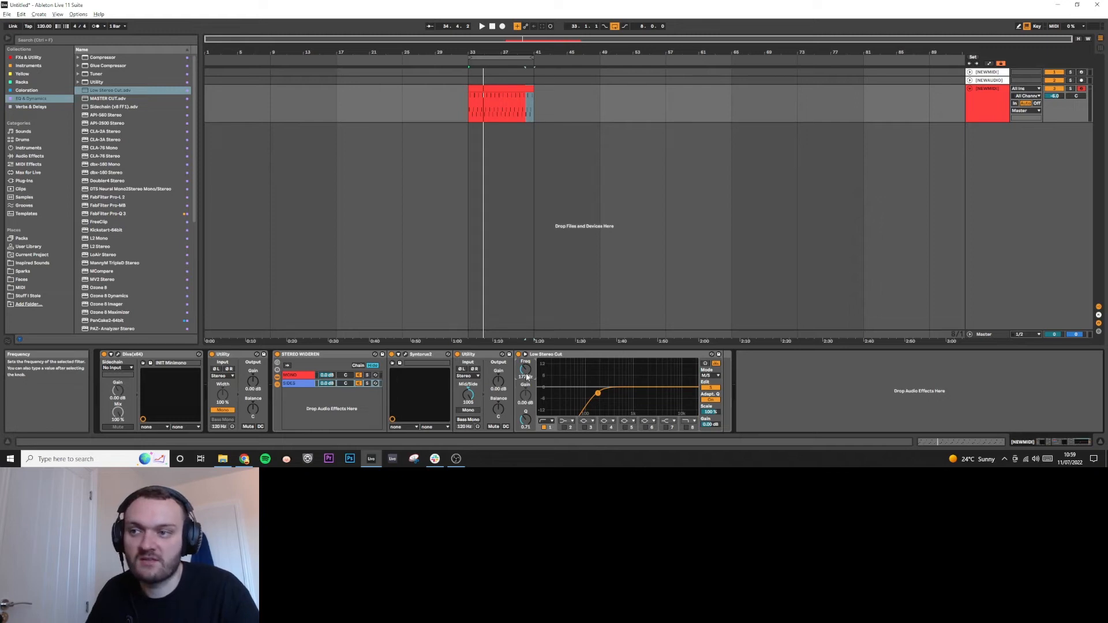
pyautogui.moveTo(527, 376); pyautogui.dragTo(526, 393)
pyautogui.write('120')
pyautogui.press('Return')
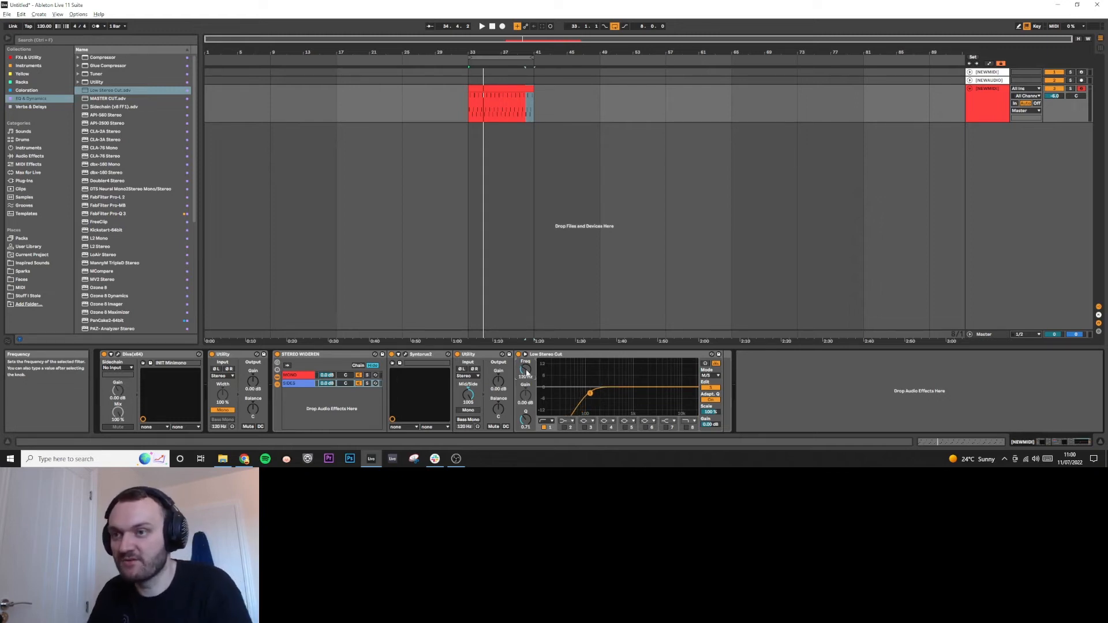
# - Play the clip to hear the SIDES chain with the low-cut EQ, toggling that chain's solo
pyautogui.press('space')
pyautogui.click(366, 384)
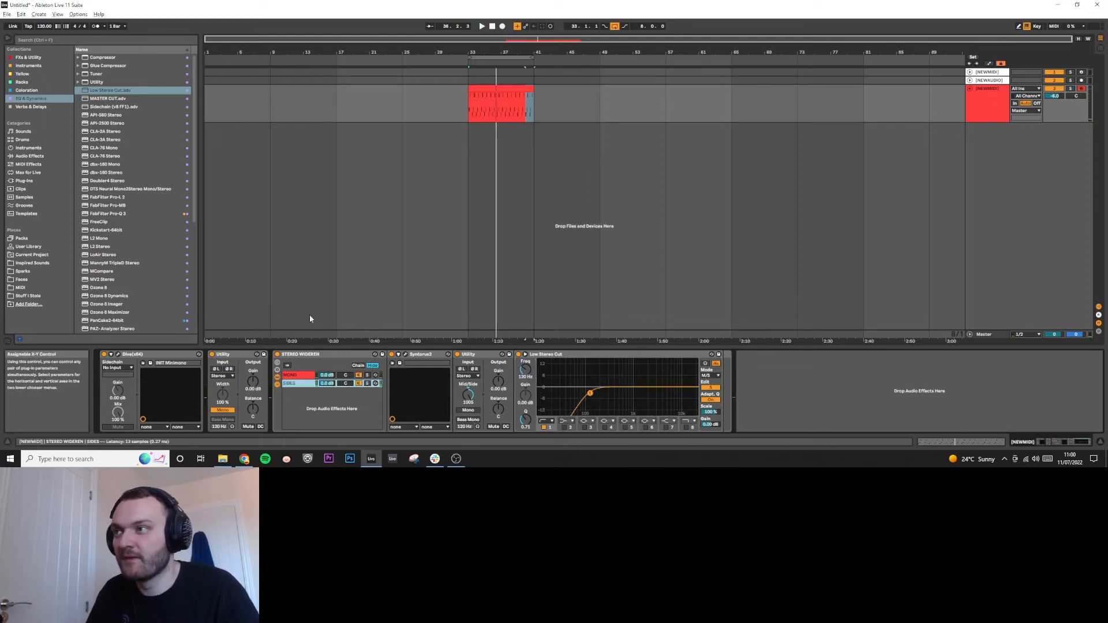
# - Add a Utility after the Low Stereo Cut EQ in the SIDES chain and switch its width control to Mid/Side Mode
pyautogui.click(87, 84)
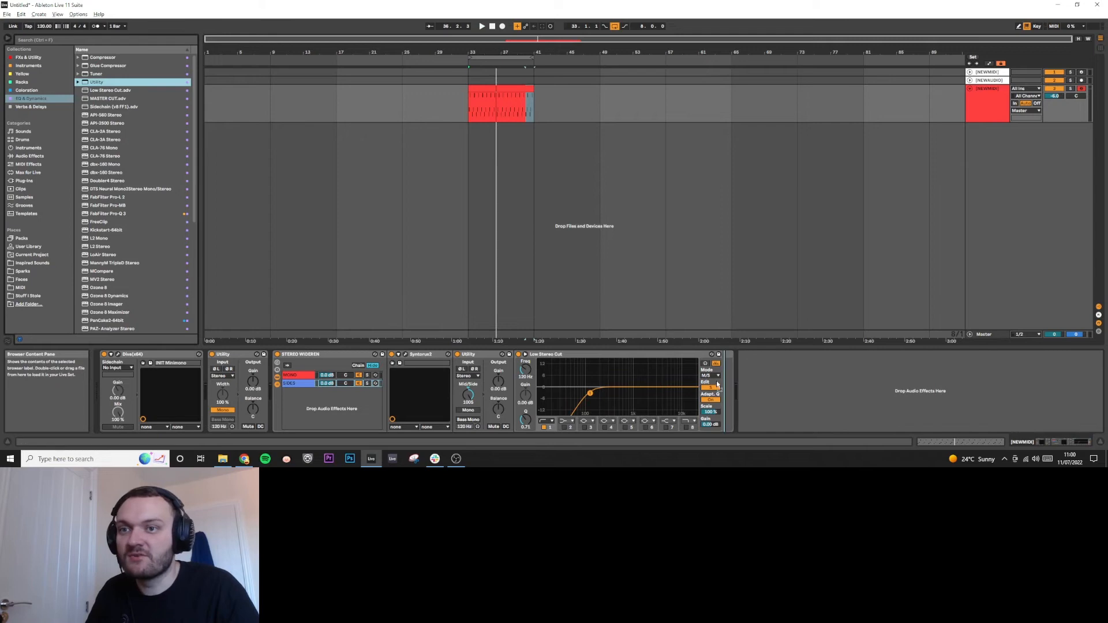
pyautogui.moveTo(719, 386); pyautogui.dragTo(721, 387)
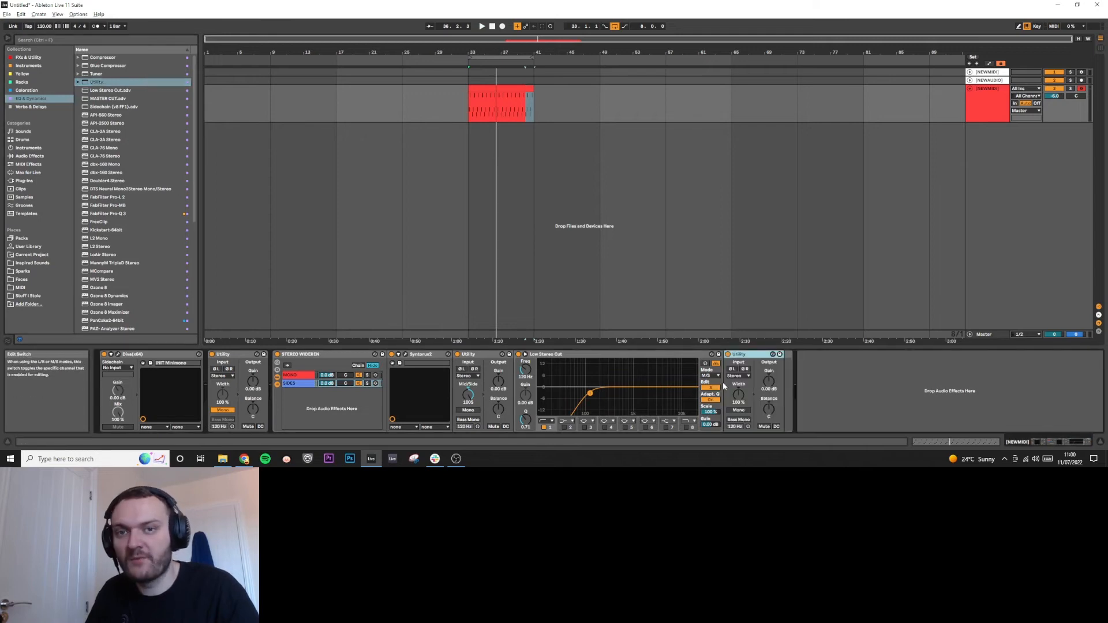
pyautogui.rightClick(737, 396)
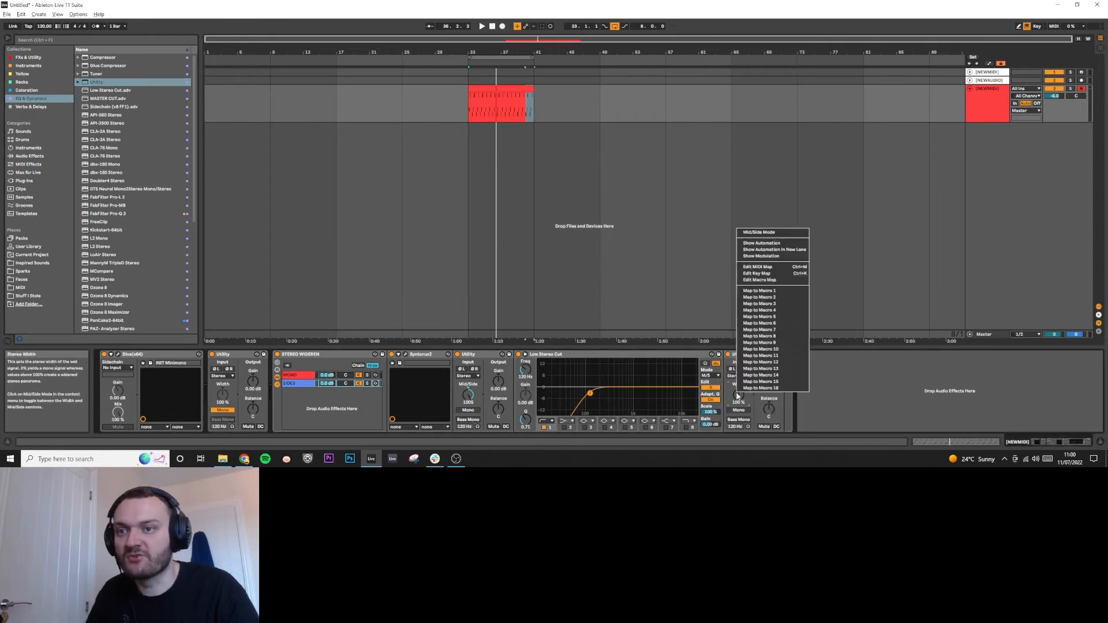
pyautogui.click(757, 232)
# - Show the STEREO WIDEREN rack's macro controls and reduce them to two macros
pyautogui.click(278, 362)
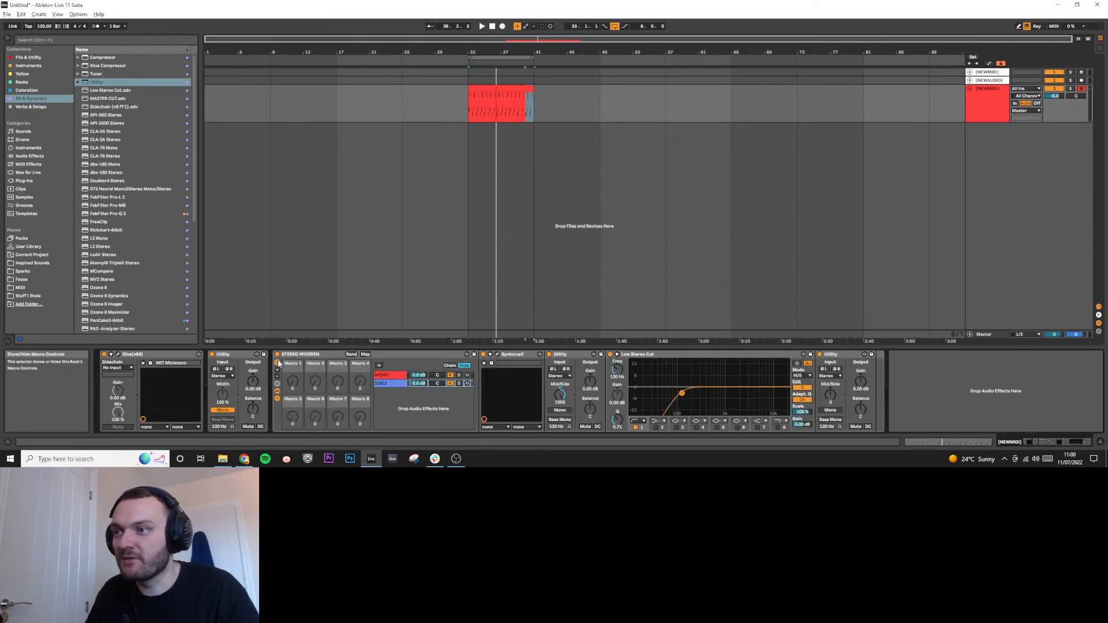
pyautogui.click(277, 376)
pyautogui.click(278, 376)
pyautogui.click(277, 376)
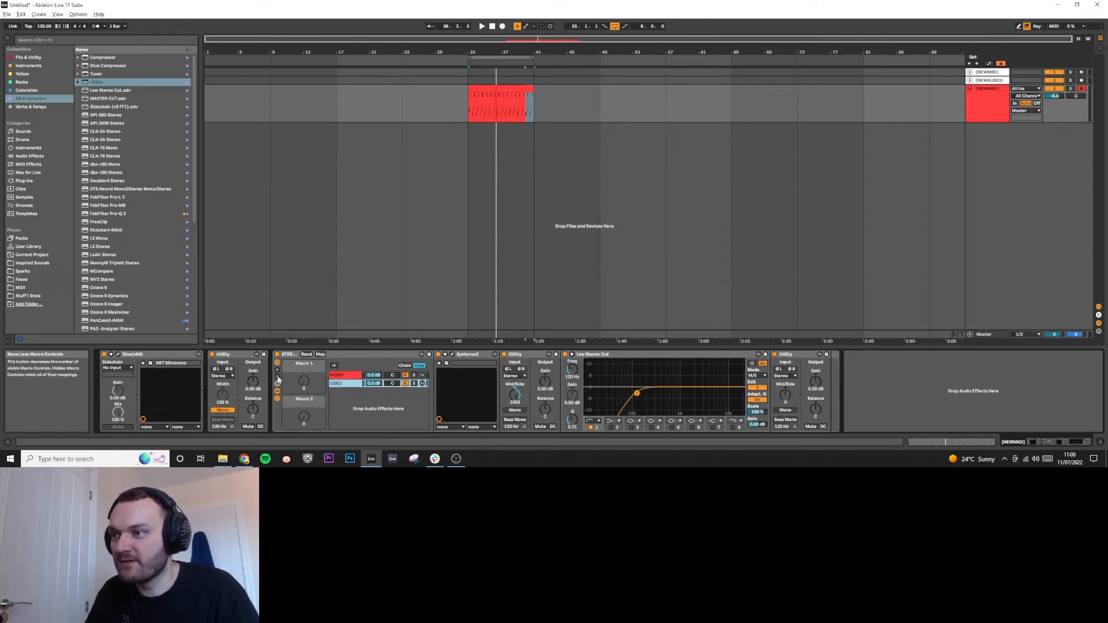
# - Map the last Utility's Mid/Side Balance to Macro 1 with a maximum of 0, and sweep the macro through its range
pyautogui.click(320, 355)
pyautogui.click(785, 394)
pyautogui.click(304, 389)
pyautogui.click(303, 372)
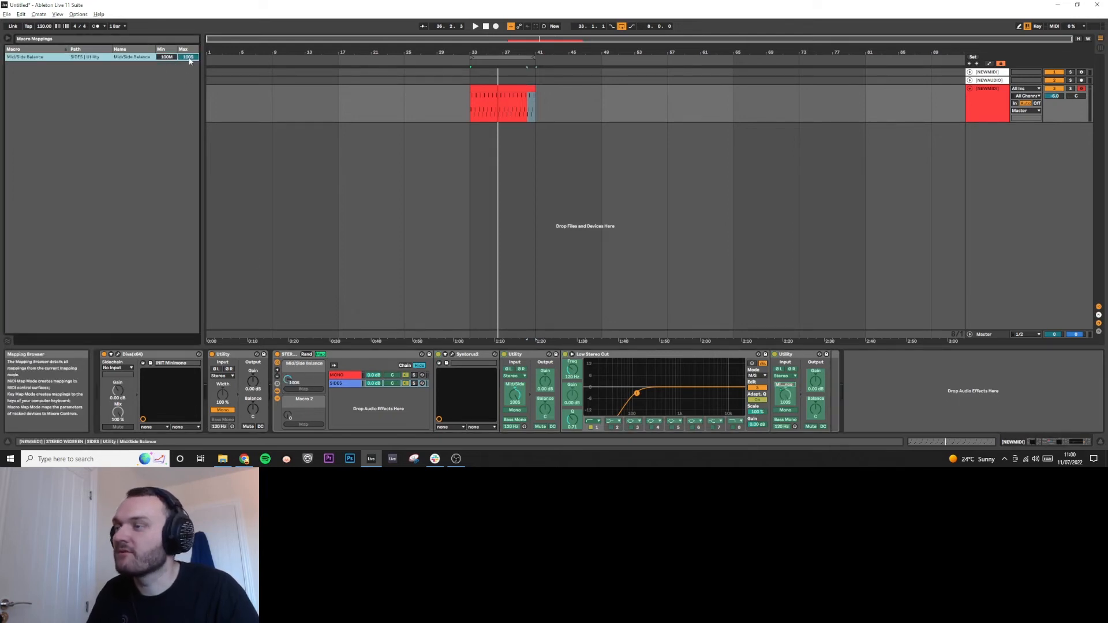
pyautogui.write('0')
pyautogui.press('Return')
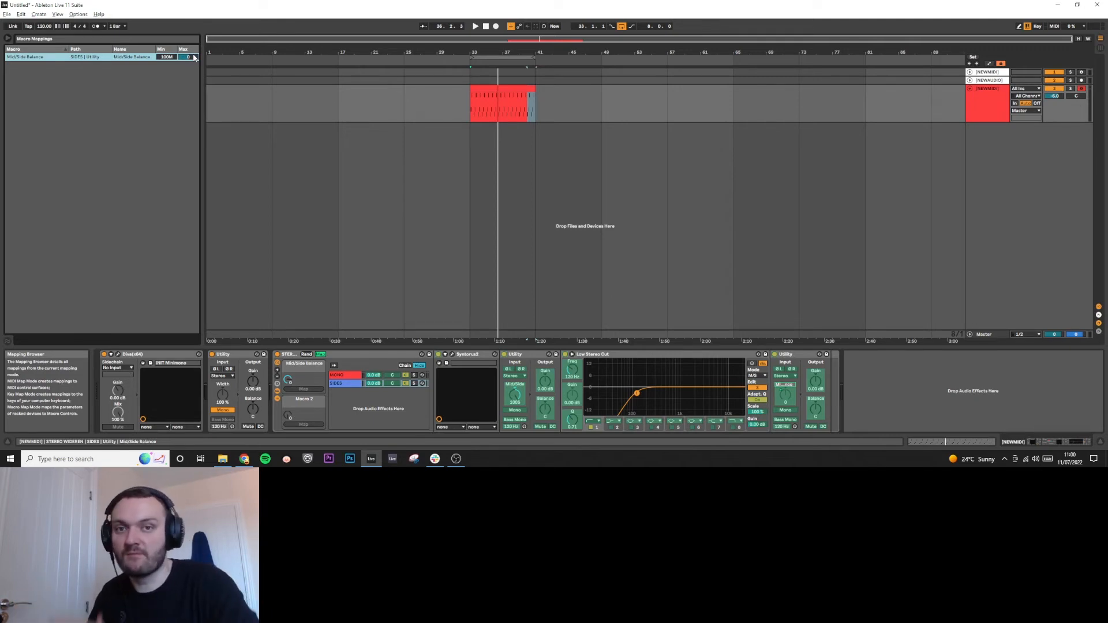
pyautogui.moveTo(288, 380); pyautogui.dragTo(288, 372)
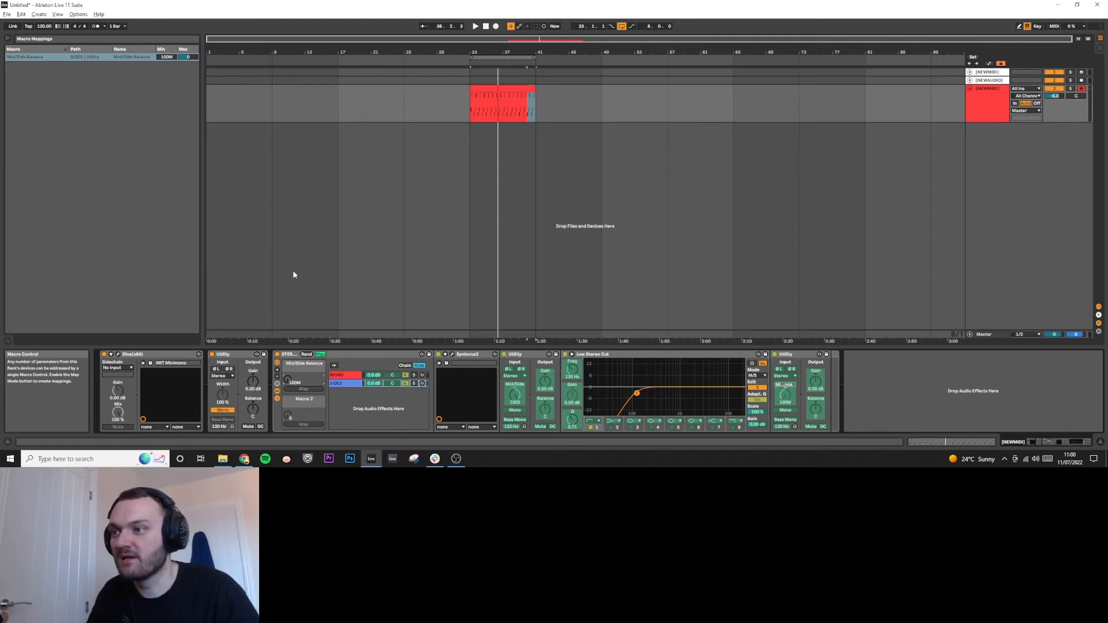
pyautogui.moveTo(288, 379); pyautogui.dragTo(288, 306)
# - Map the SIDES chain's volume to Macro 2
pyautogui.click(372, 385)
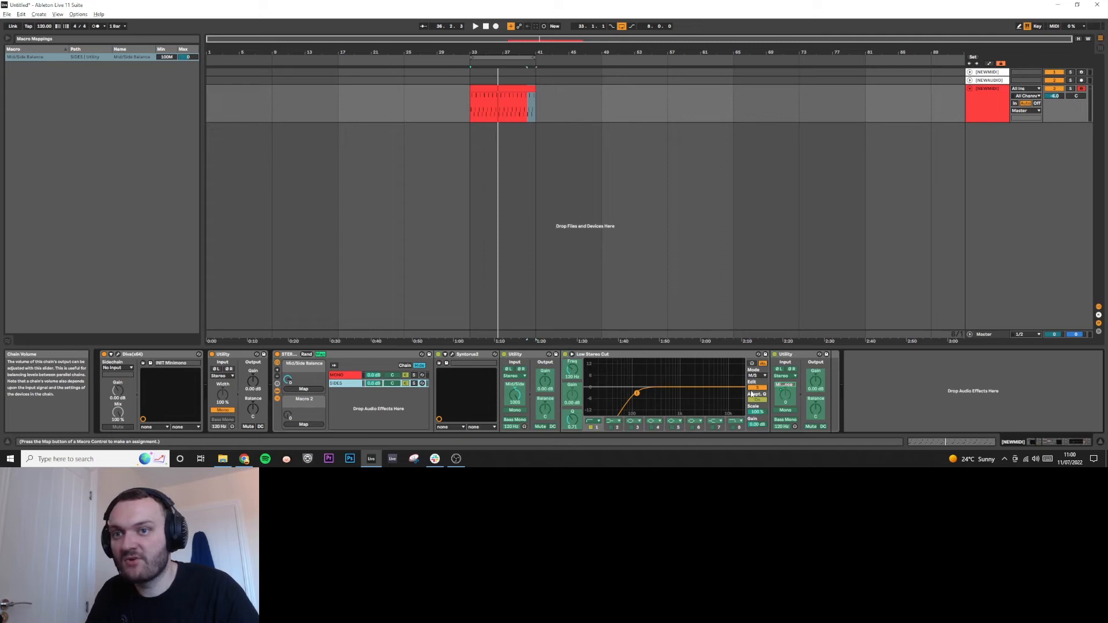
pyautogui.click(815, 384)
pyautogui.click(374, 385)
pyautogui.click(304, 424)
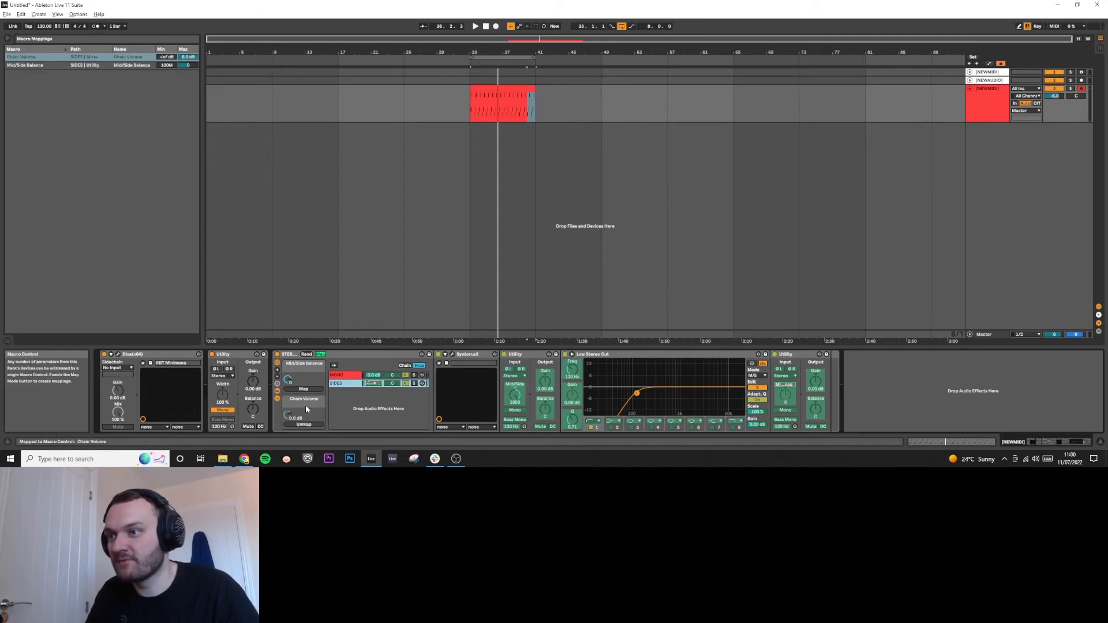
# - Rename the chain volume macro STEREO VOLUME and the Mid/Side Balance macro STEREO WIDTH, and pick a colour for STEREO VOLUME
pyautogui.hotkey('ctrl', 'r')
pyautogui.write('STEREO')
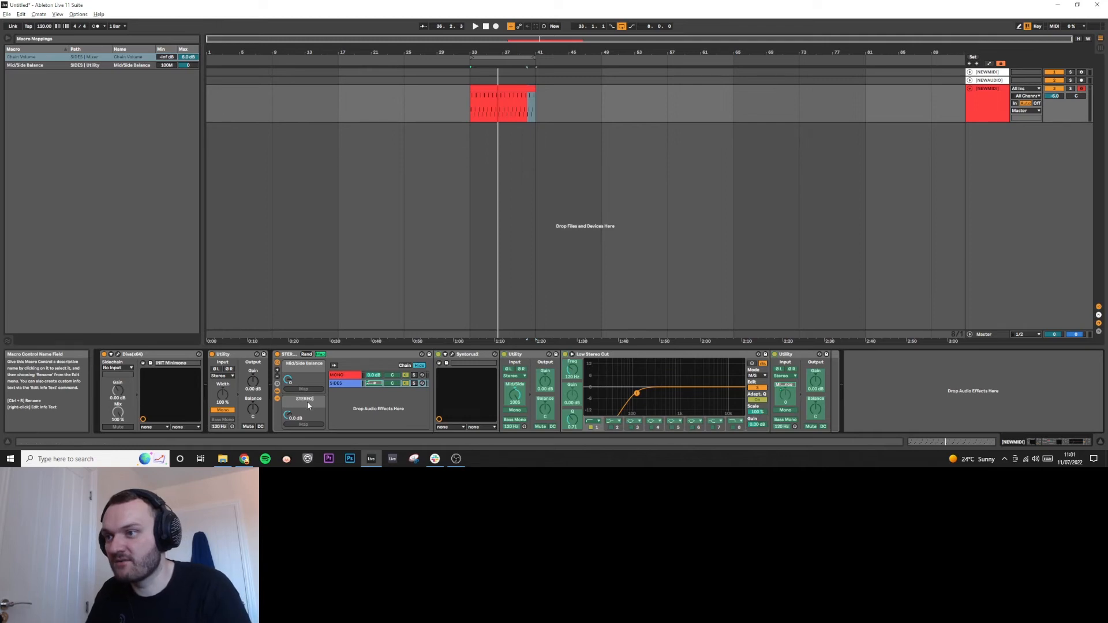
pyautogui.write(' VOLUME')
pyautogui.press('Return')
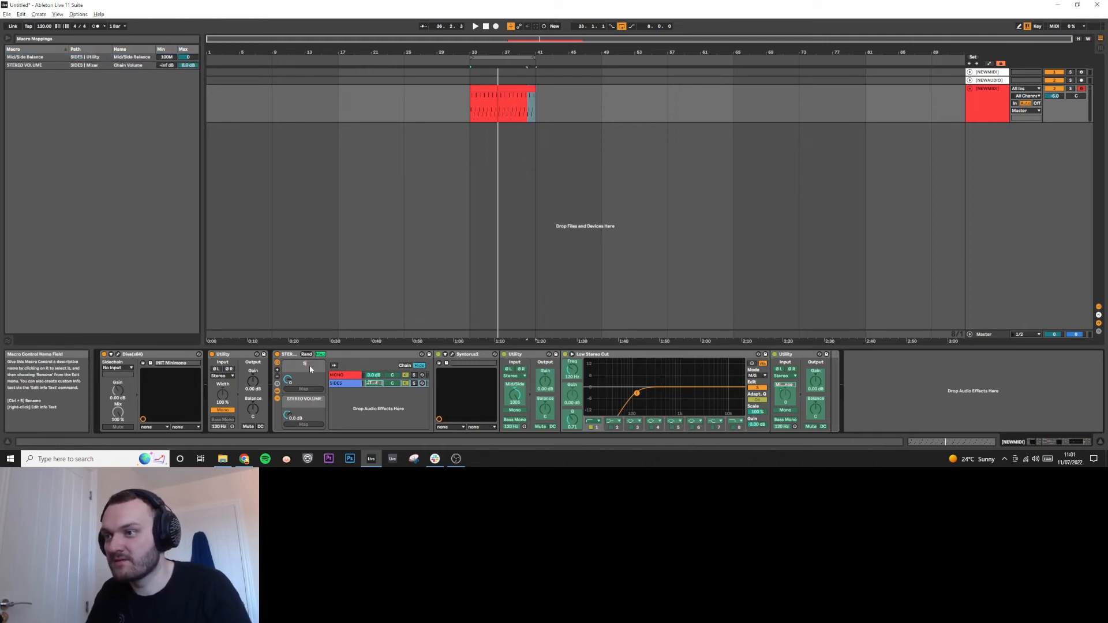
pyautogui.press('Return')
pyautogui.rightClick(315, 396)
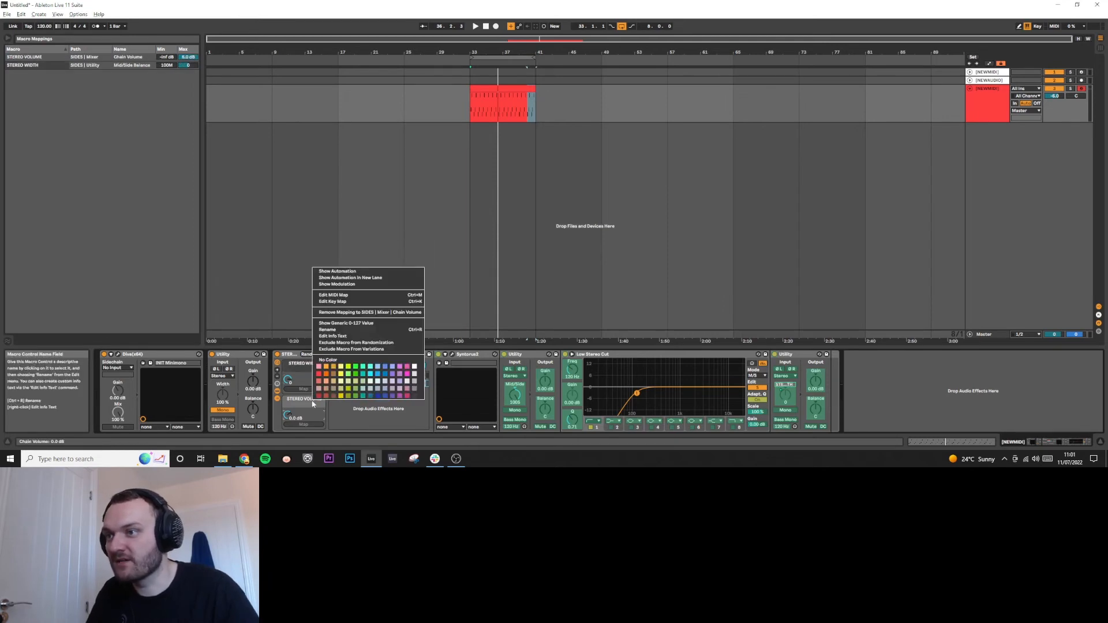
pyautogui.click(411, 396)
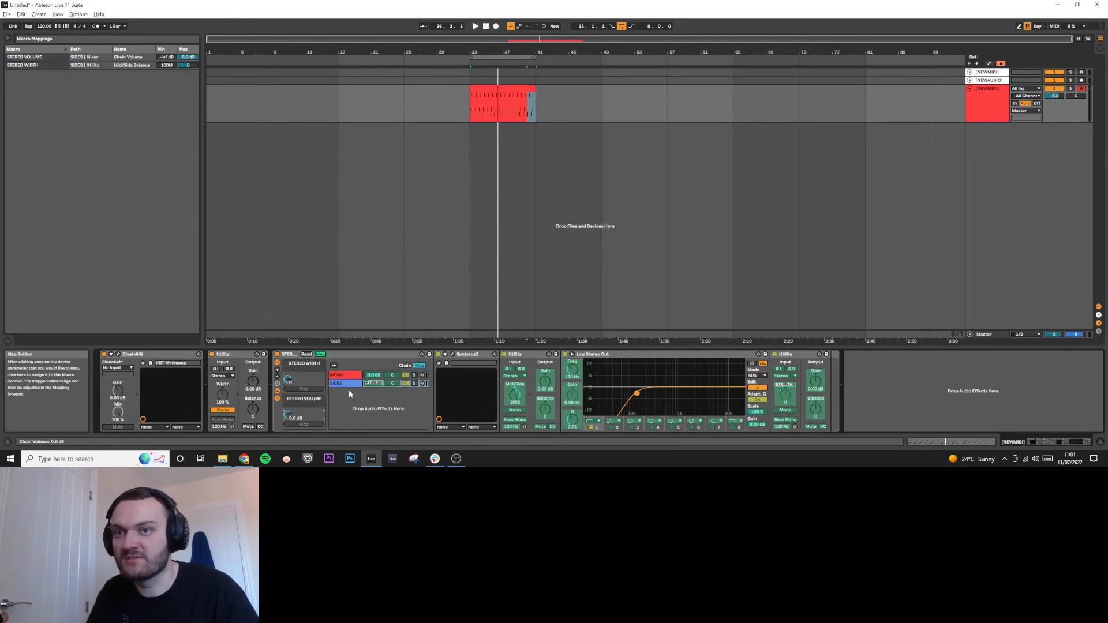
pyautogui.click(321, 354)
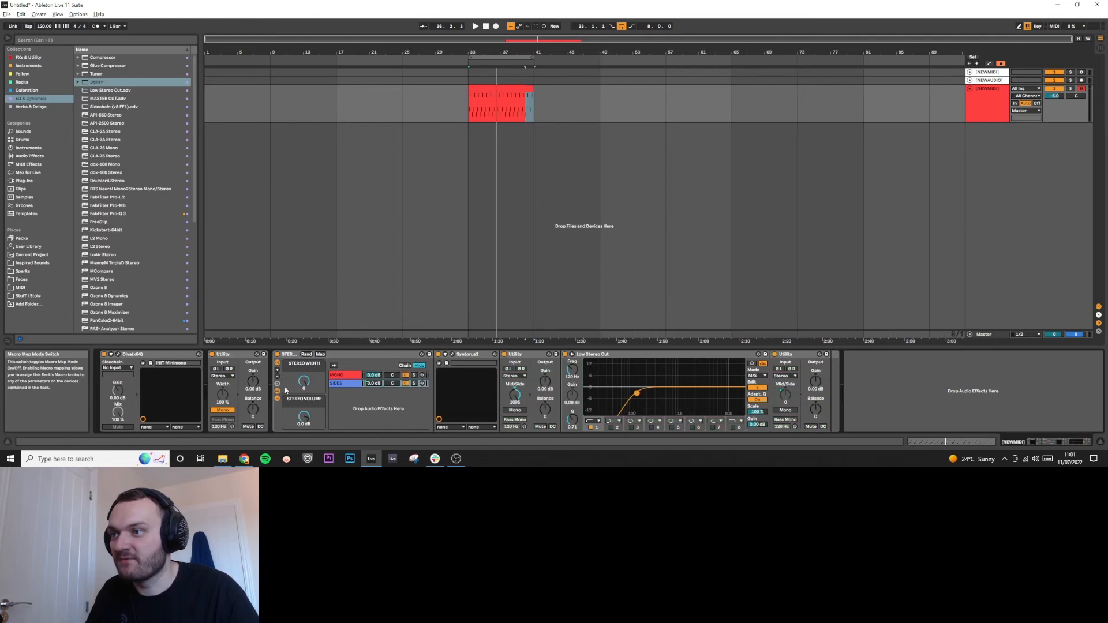
# - Limit the STEREO VOLUME mapping to a maximum of 0 dB and set that macro to 0.0 dB
pyautogui.click(278, 392)
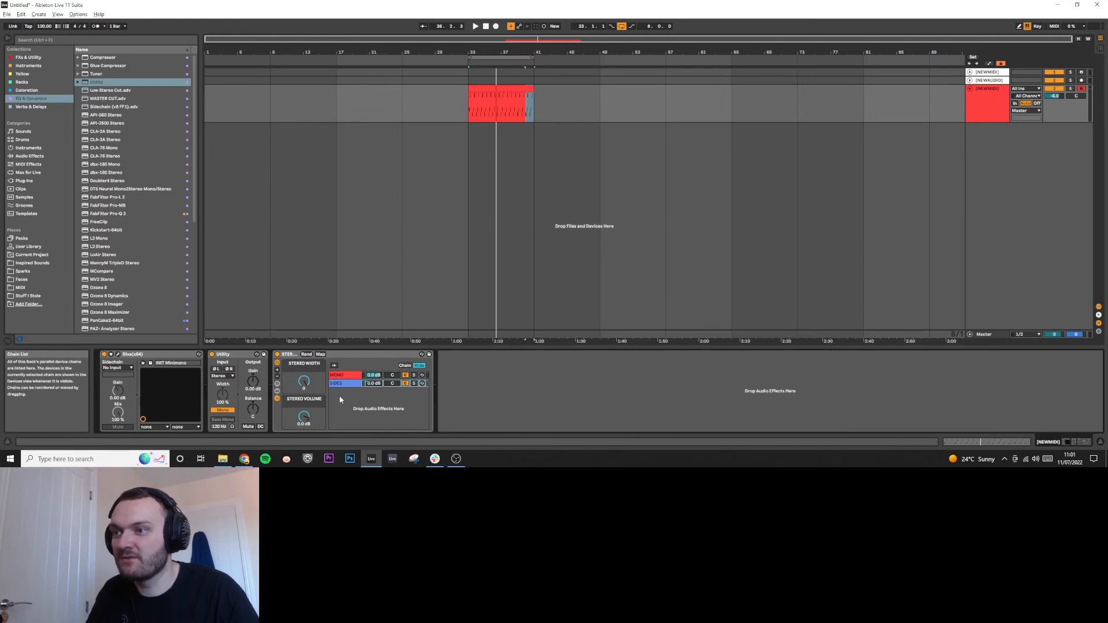
pyautogui.click(321, 354)
pyautogui.moveTo(181, 60); pyautogui.dragTo(182, 52)
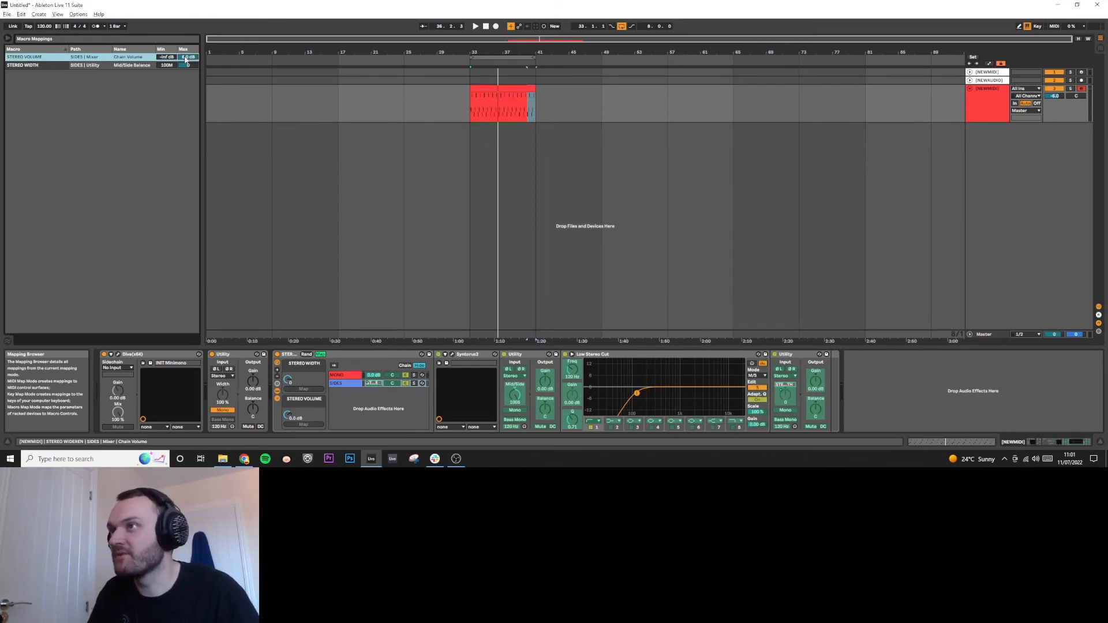
pyautogui.write('0')
pyautogui.press('Return')
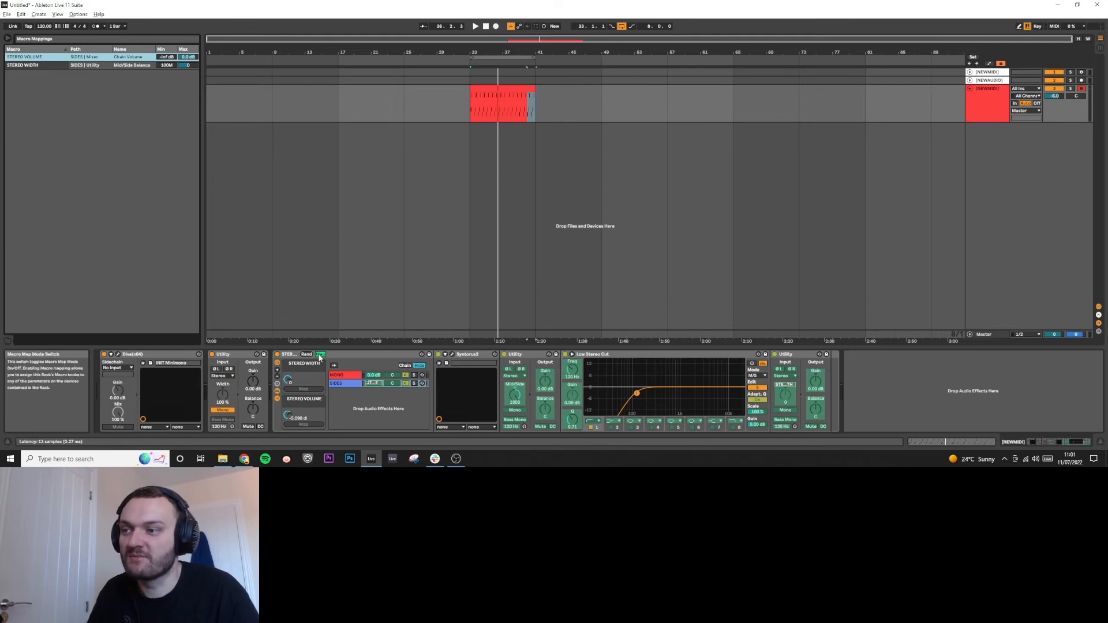
pyautogui.click(320, 356)
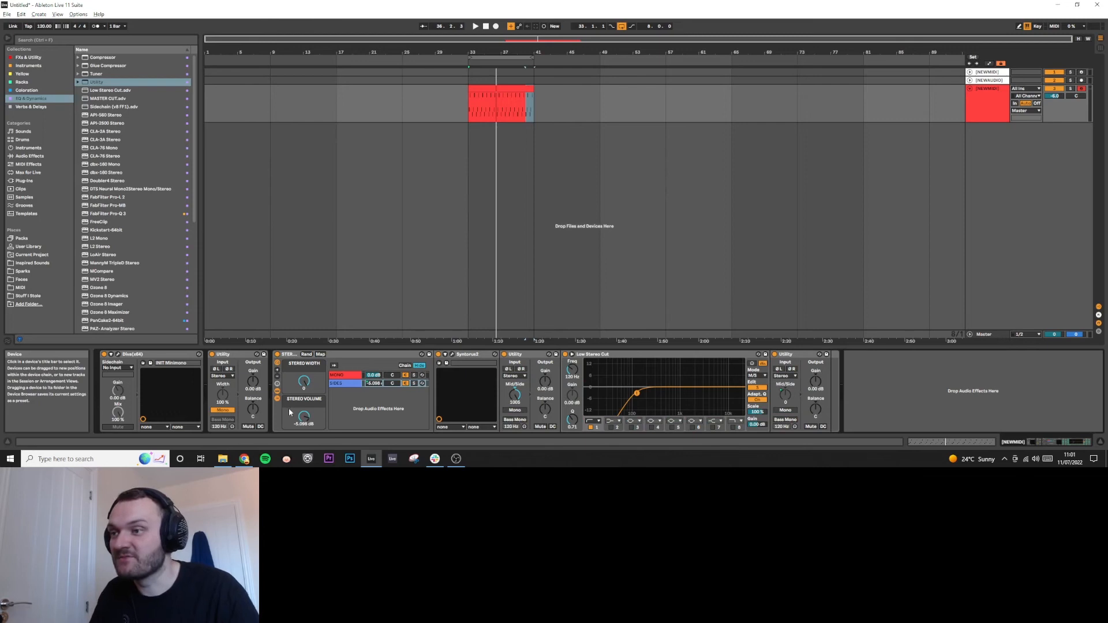
pyautogui.moveTo(303, 420); pyautogui.dragTo(303, 395)
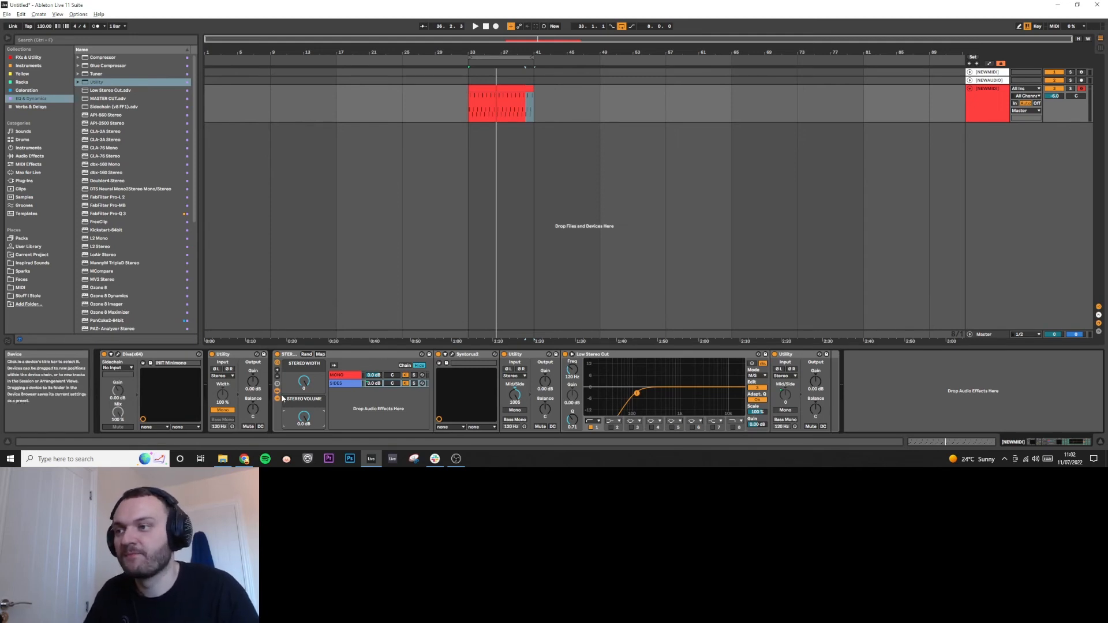
# - Search the browser for "anal" and add PAZ- Analyzer Stereo after the rack
pyautogui.click(45, 37)
pyautogui.write('anal')
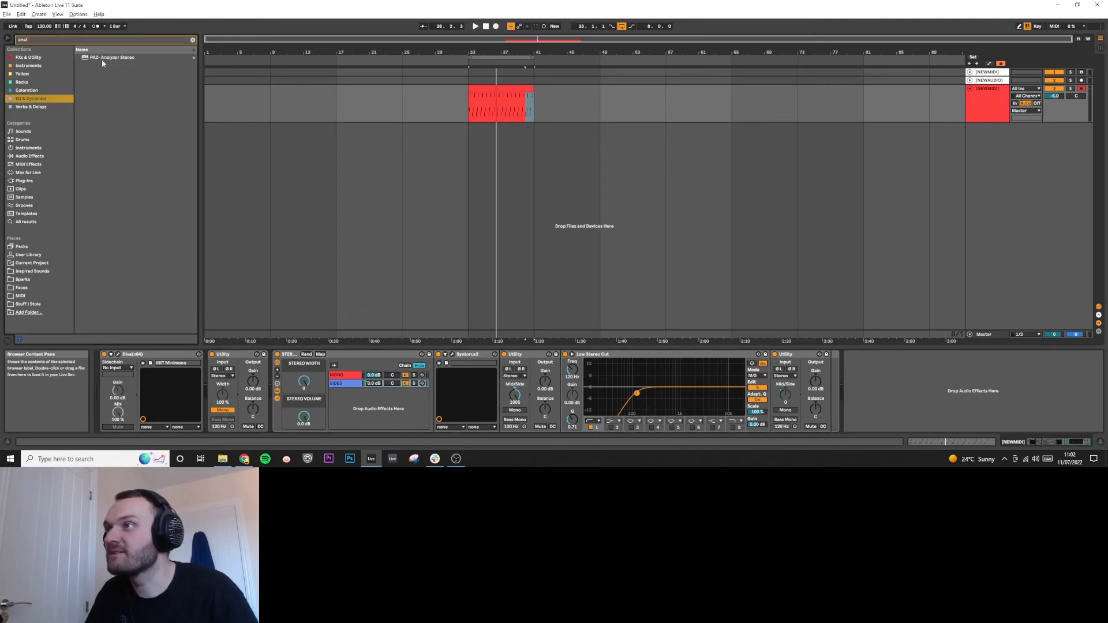
pyautogui.moveTo(101, 57)
pyautogui.mouseDown()
pyautogui.moveTo(871, 430)
pyautogui.moveTo(886, 404)
pyautogui.mouseUp()
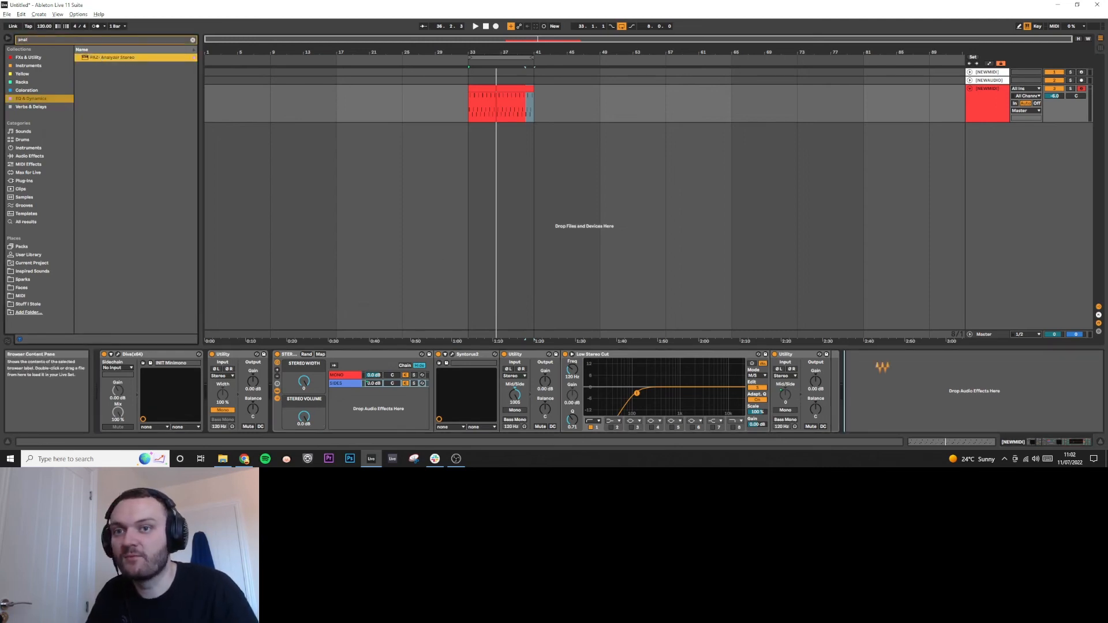
# - Play the clip and compare its stereo image in the PAZ Analyzer at full and reduced STEREO WIDTH
pyautogui.press('space')
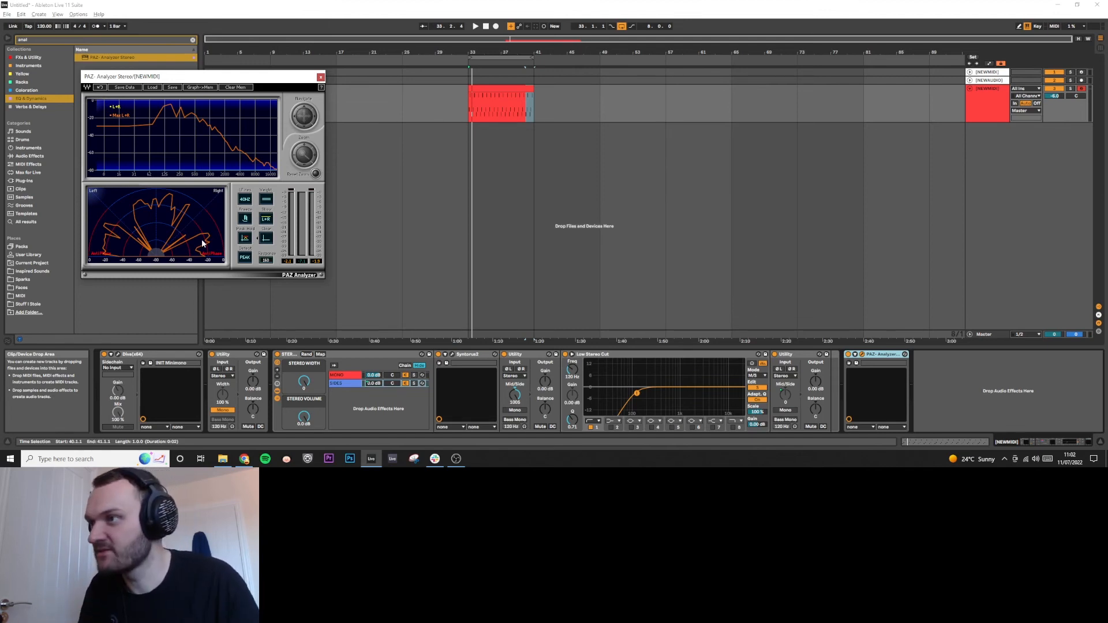
pyautogui.press('space')
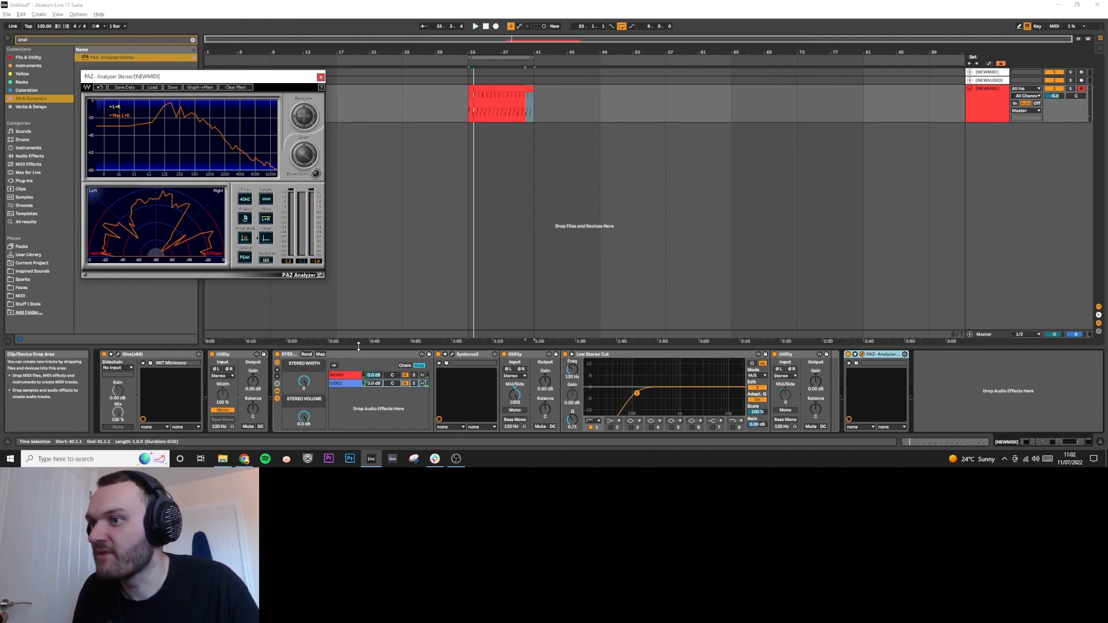
pyautogui.moveTo(305, 386); pyautogui.dragTo(306, 375)
pyautogui.press('space')
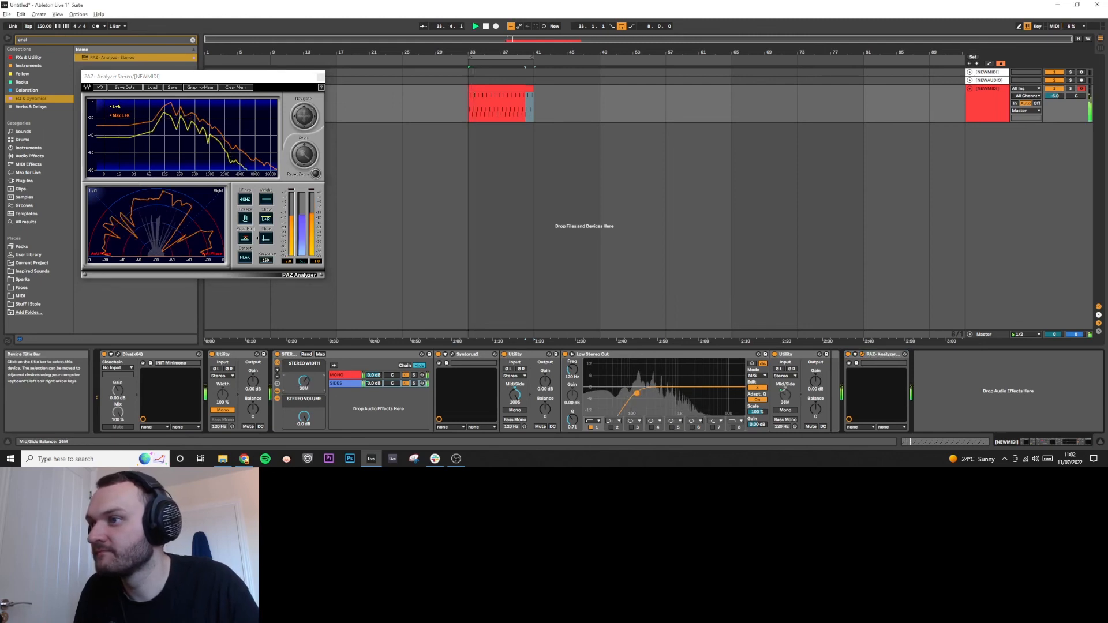
pyautogui.press('space')
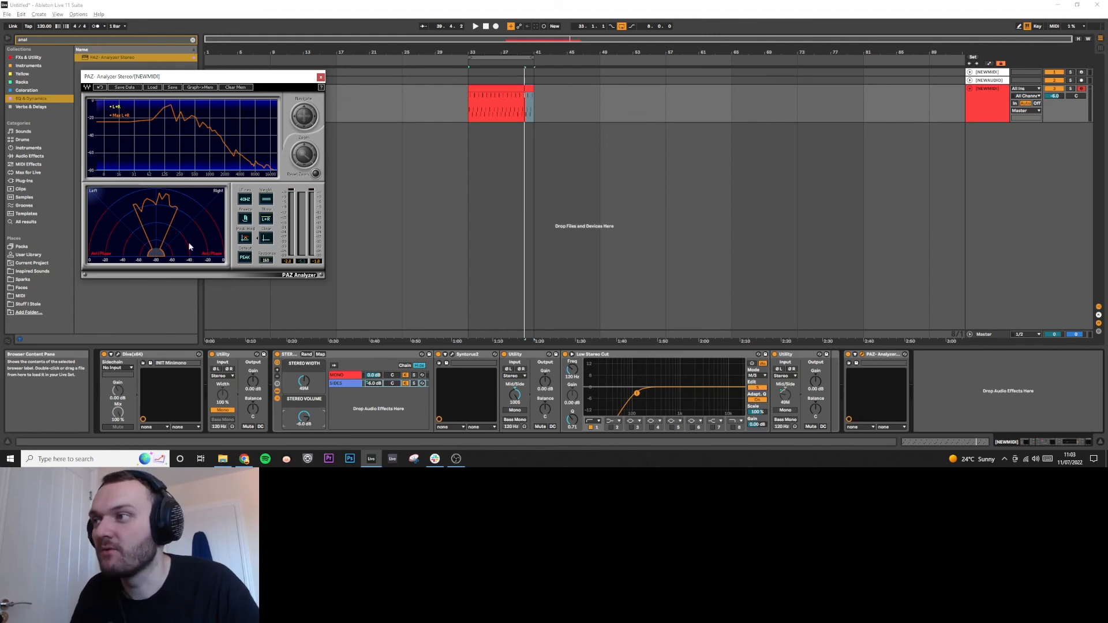
# - Reset STEREO WIDTH to 0 and STEREO VOLUME to 0.0 dB, and play the clip through the analyzer
pyautogui.doubleClick(304, 382)
pyautogui.doubleClick(304, 417)
pyautogui.press('space')
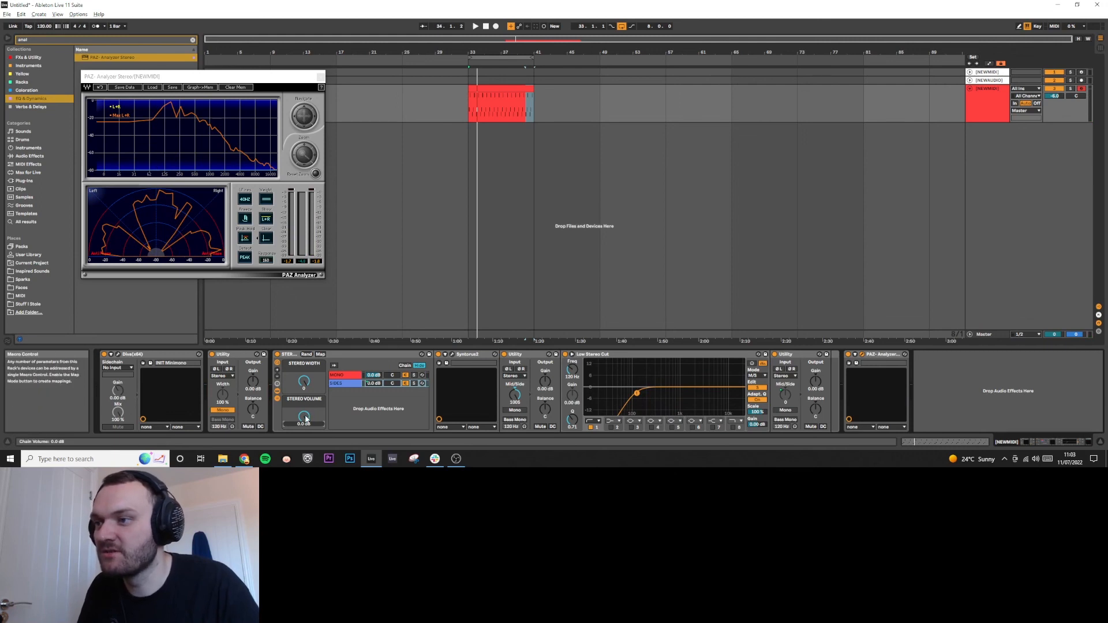
# - Set the STEREO WIDTH macro to about 33M and the STEREO VOLUME macro to -6 dB
pyautogui.moveTo(306, 390); pyautogui.dragTo(306, 398)
pyautogui.write('-6')
pyautogui.press('Return')
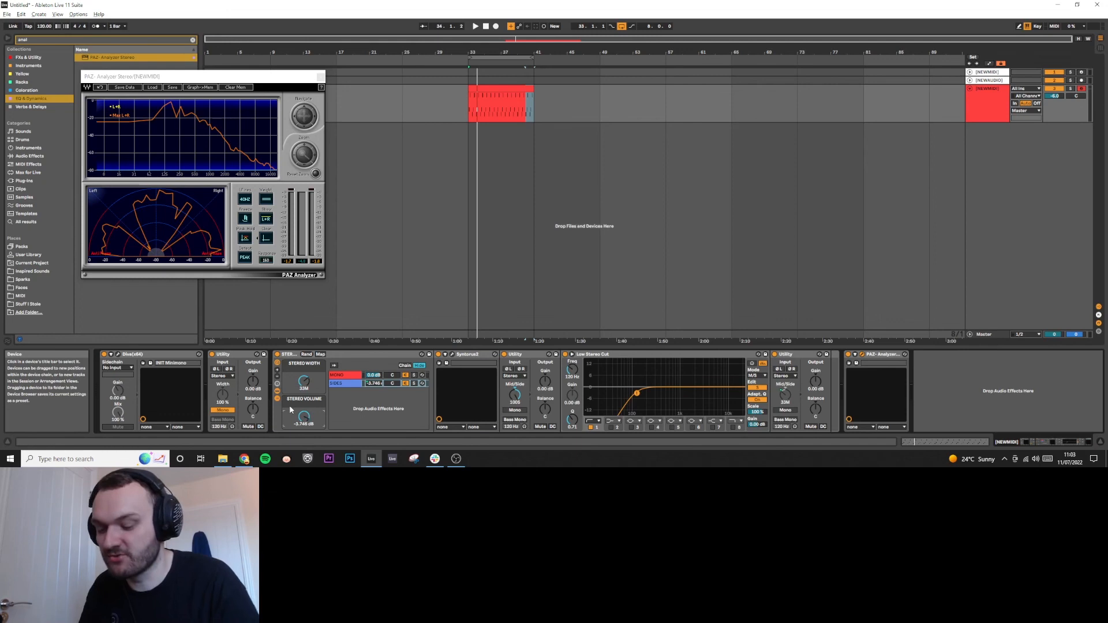
# - Play the clip to check the reduced stereo image in the PAZ Analyzer, close its window and listen once more
pyautogui.press('space')
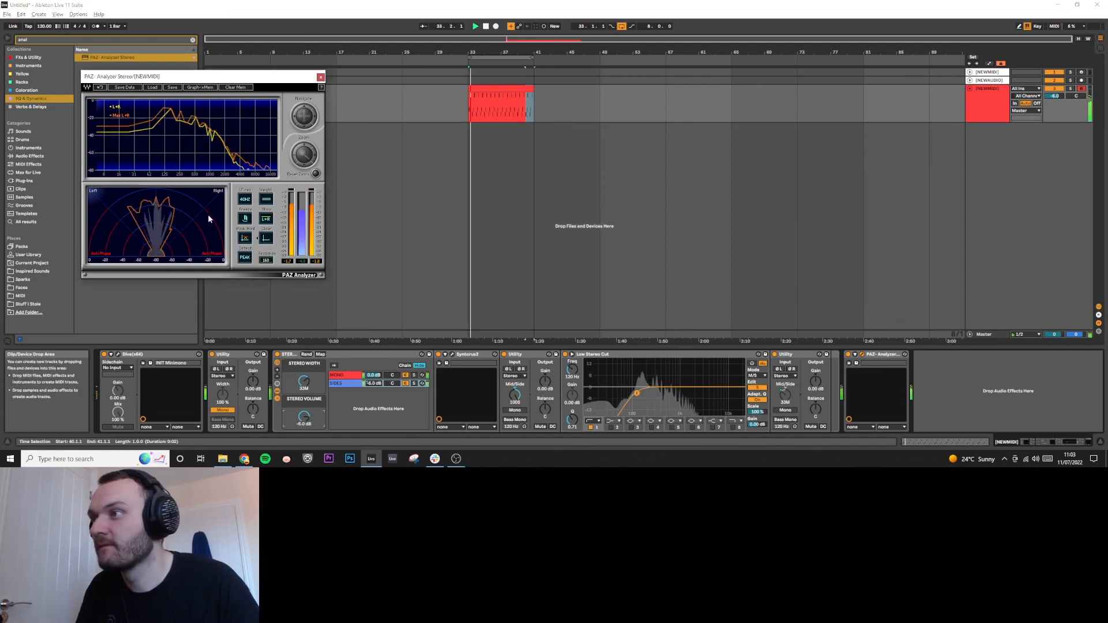
pyautogui.press('space')
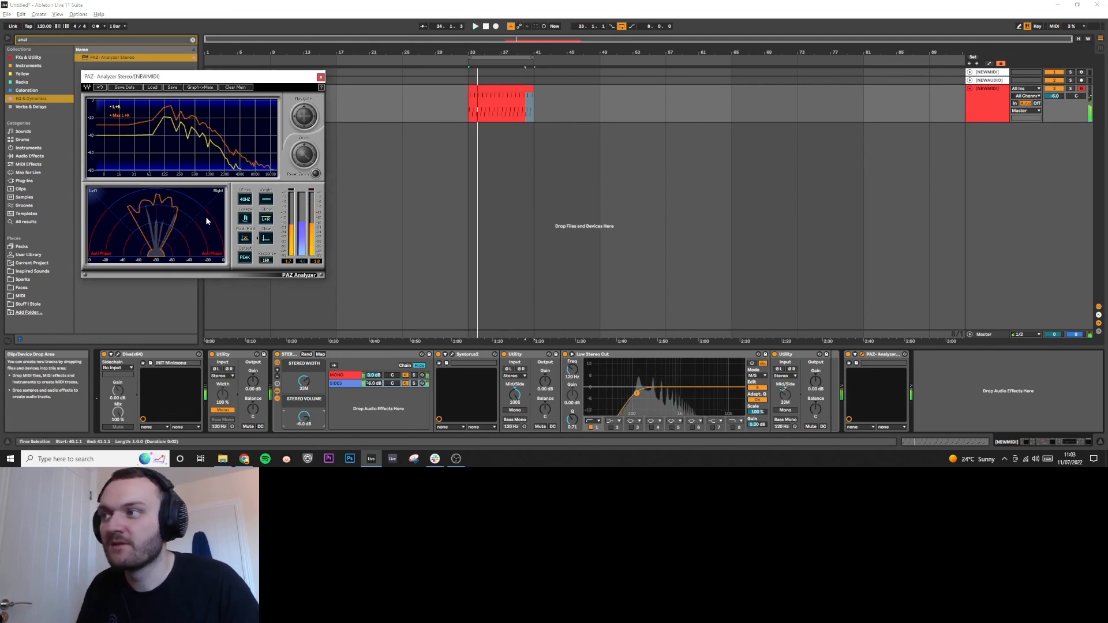
pyautogui.click(321, 77)
pyautogui.press('space')
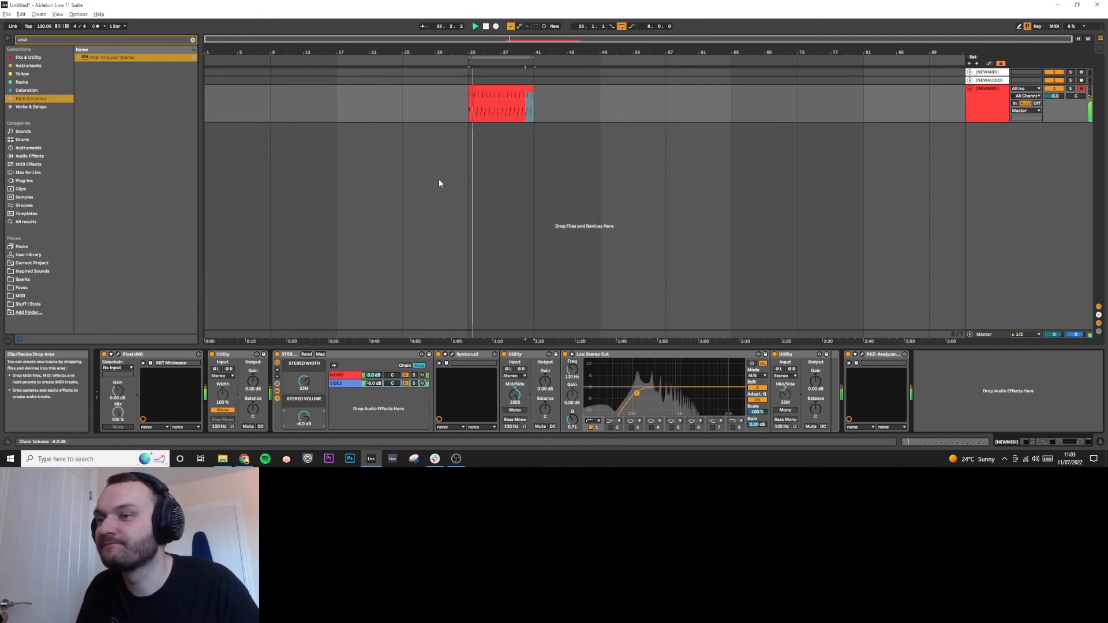
pyautogui.press('space')
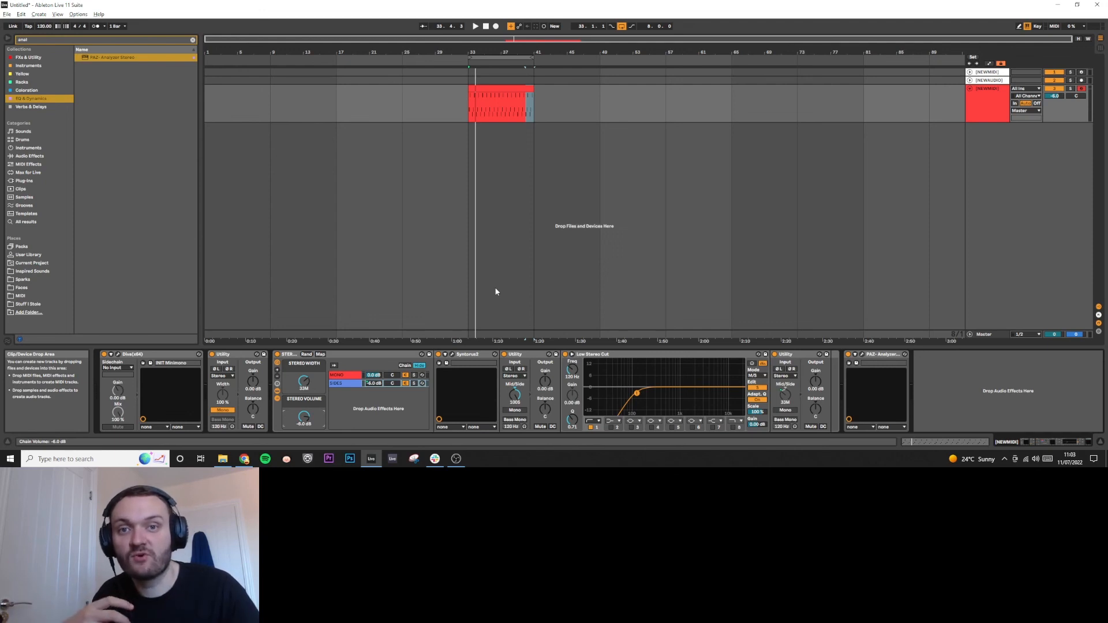
# - Open the Syntorus2 window to review its chorus settings, close it, and select the Utility that follows it
pyautogui.click(452, 356)
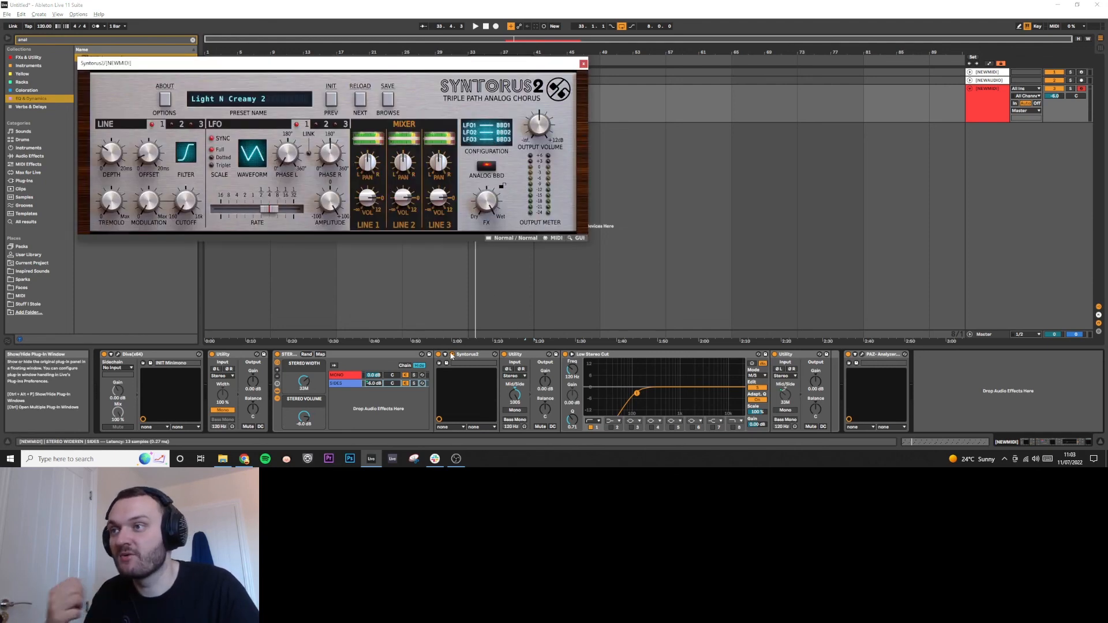
pyautogui.click(583, 64)
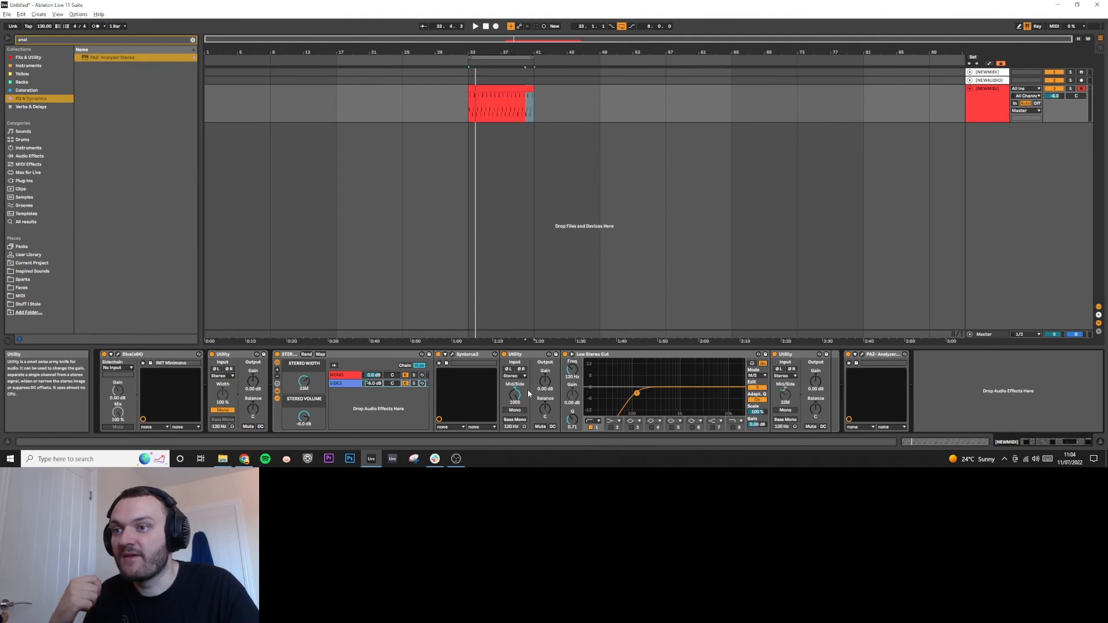
pyautogui.click(529, 354)
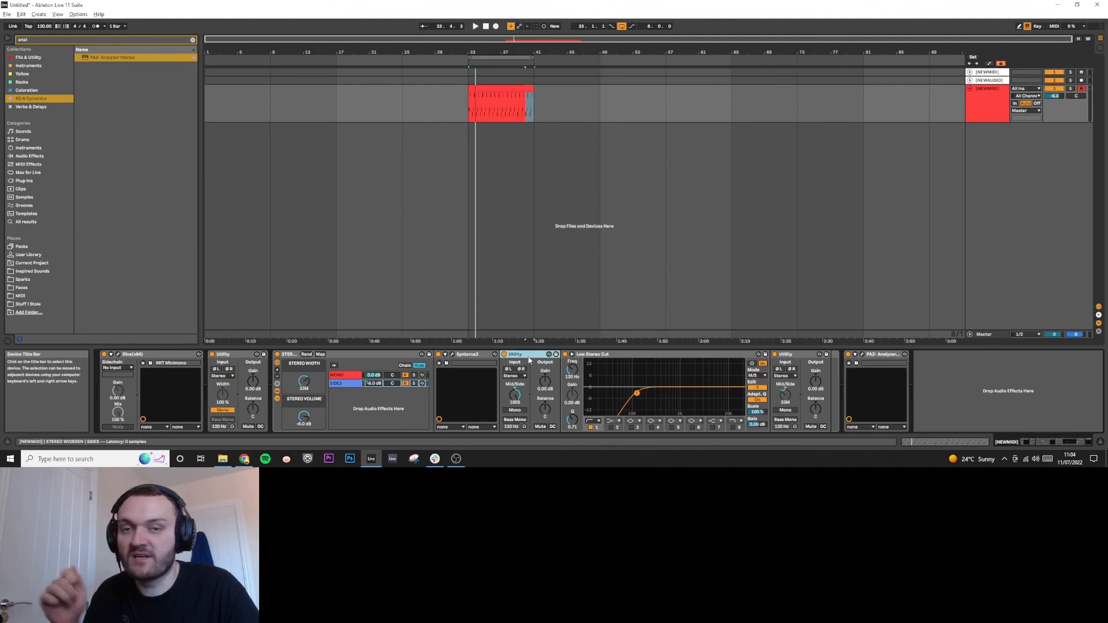